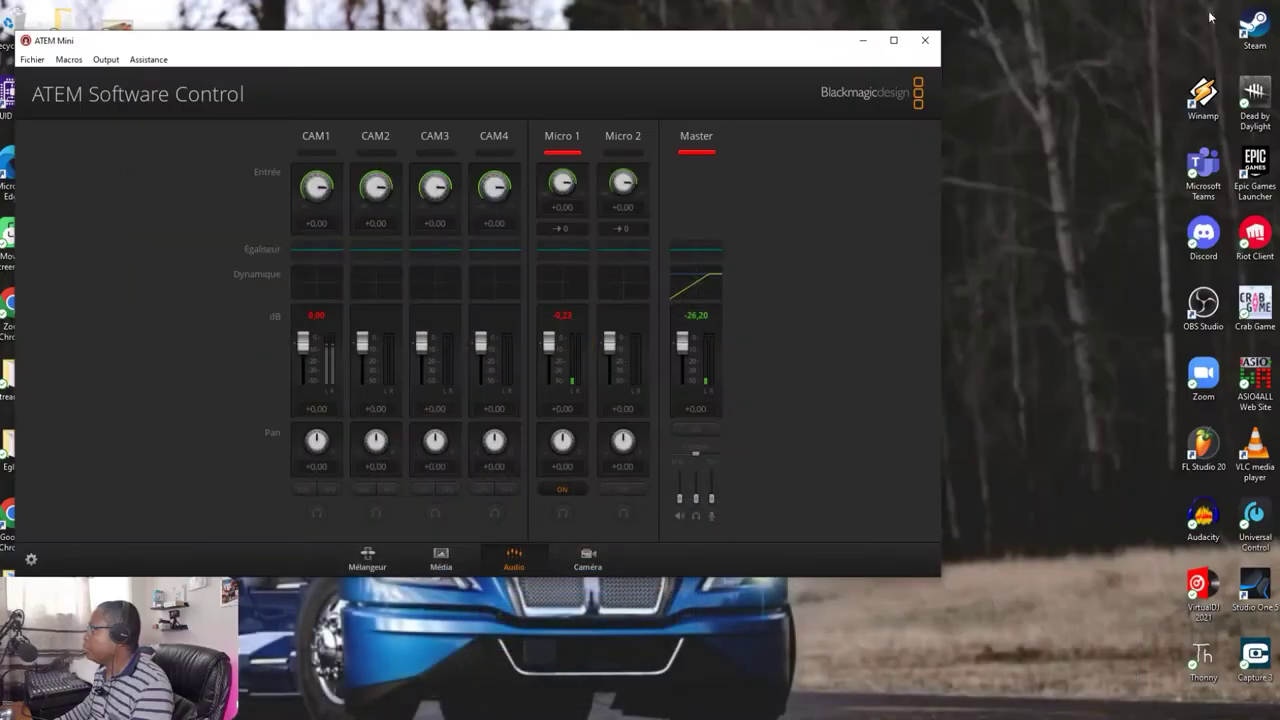
Start a new Zoom meeting with computer audio and check its microphone and speaker selections
double_click(1207, 385)
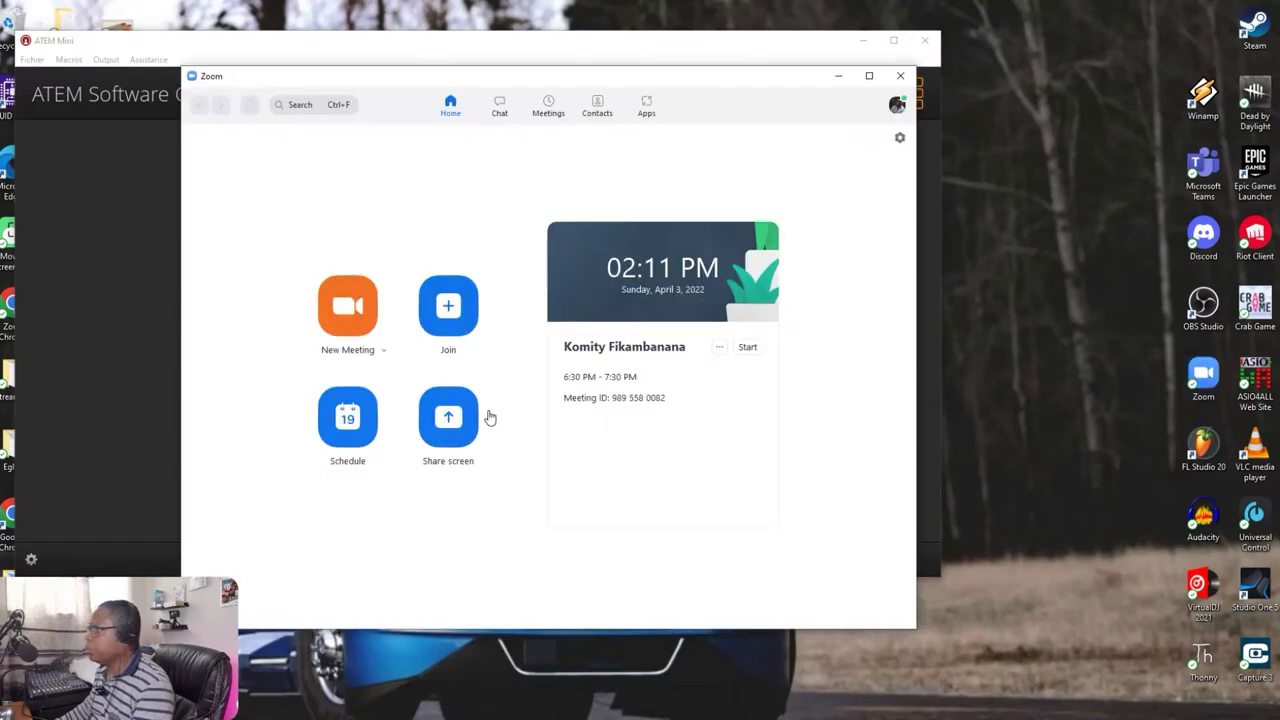
left_click(345, 310)
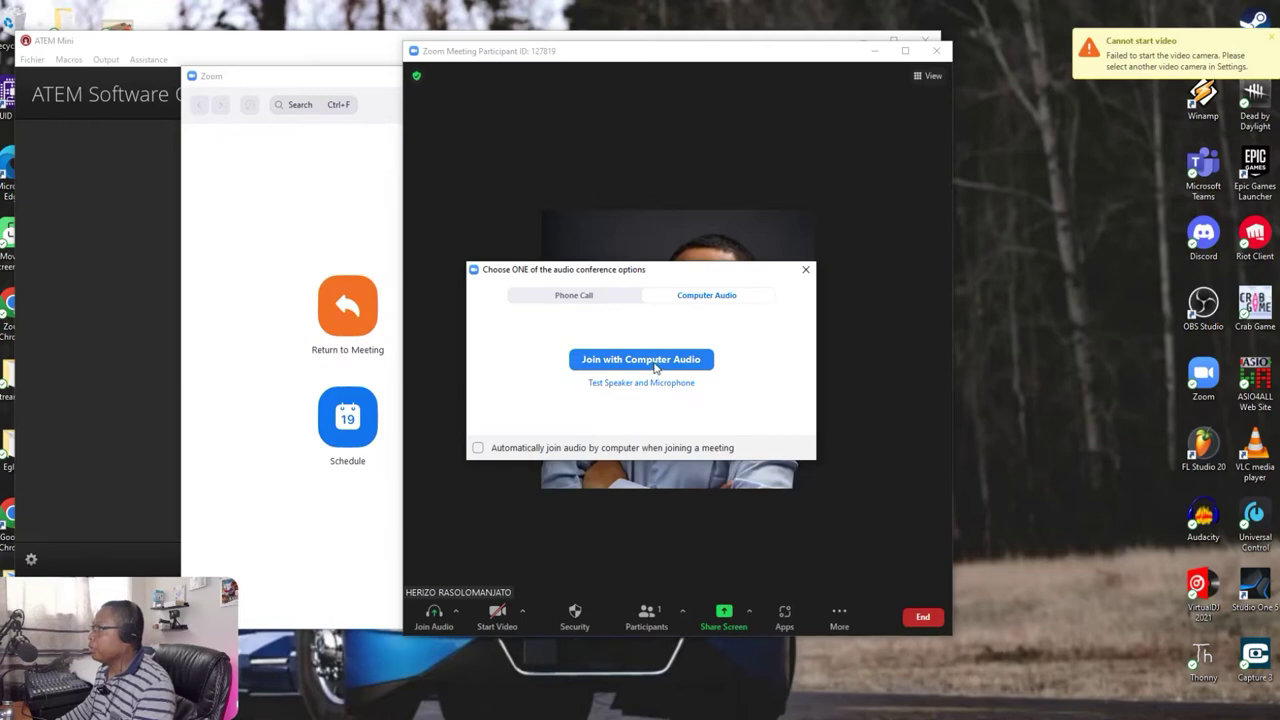
left_click(655, 366)
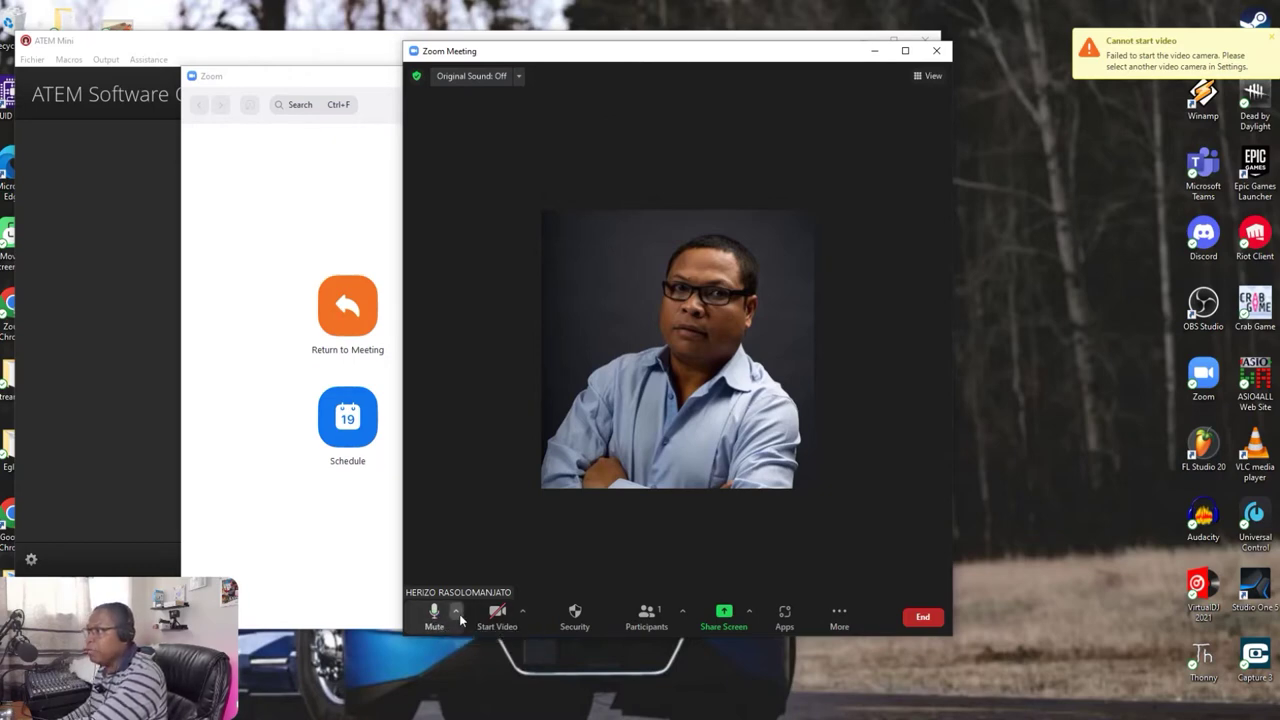
left_click(457, 615)
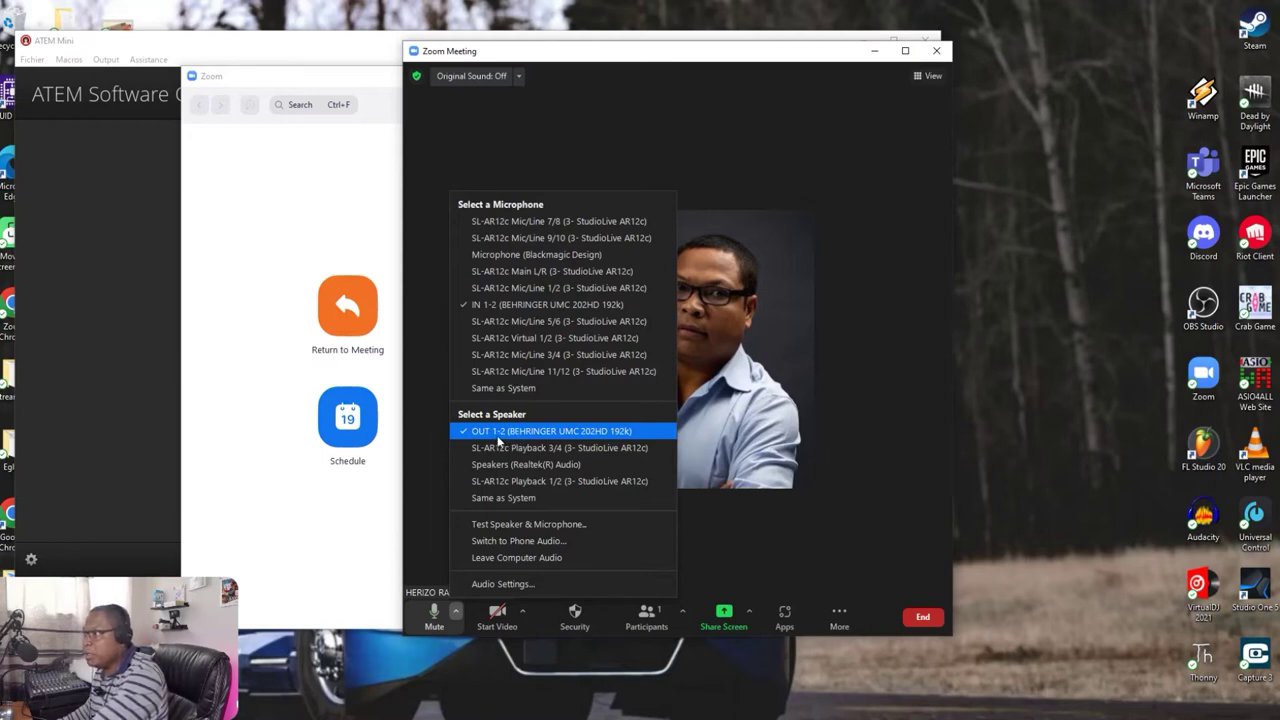
left_click(655, 62)
Start the meeting video using OBS Virtual Camera as the camera and minimize the Zoom windows
left_click(522, 611)
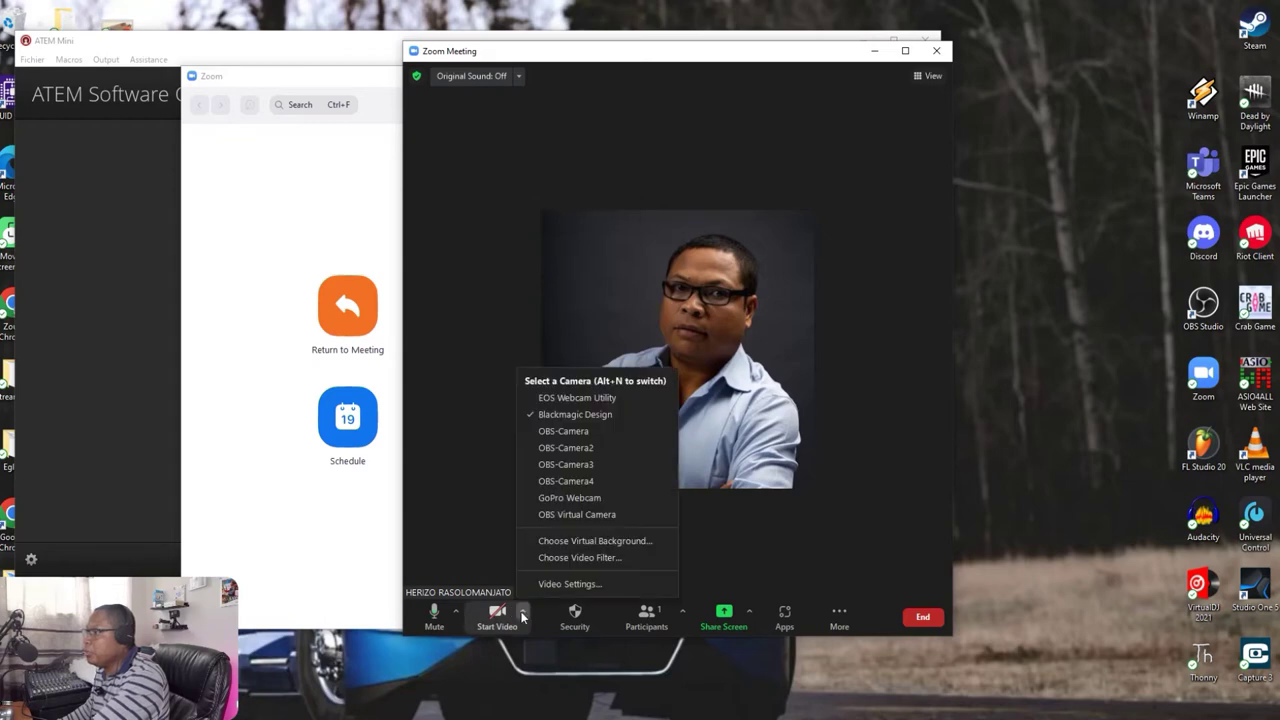
left_click(577, 514)
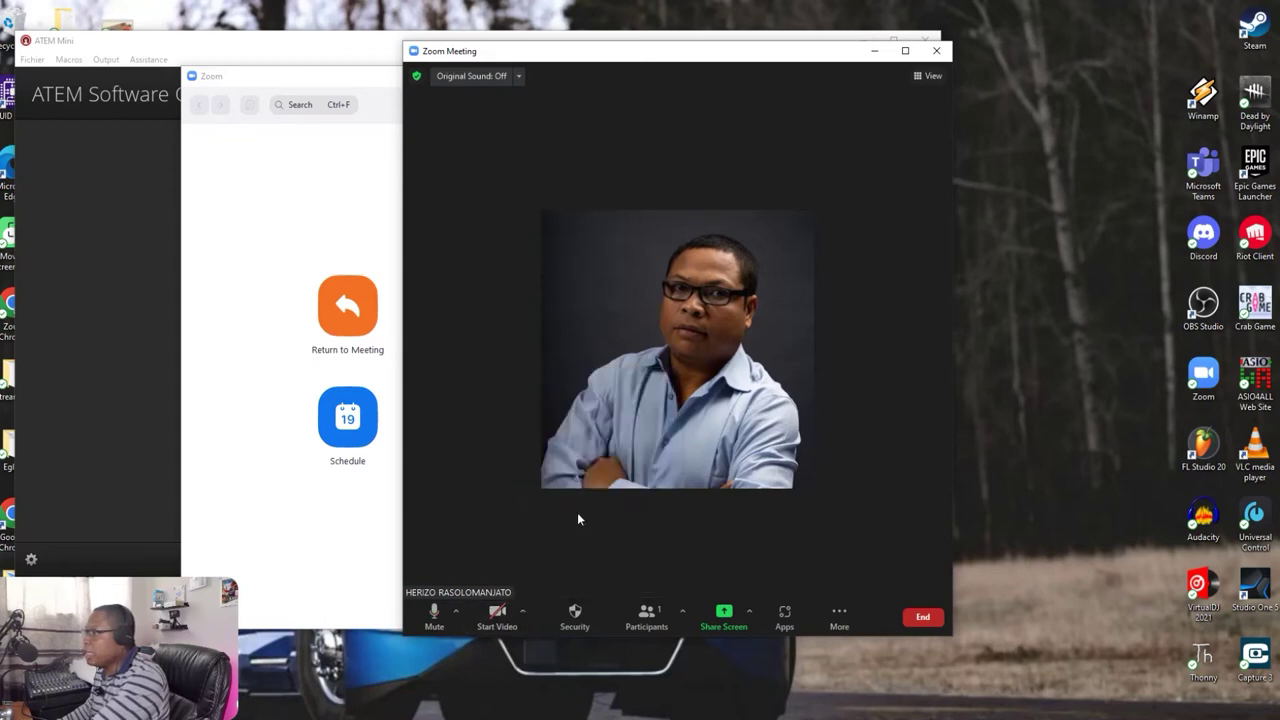
left_click(496, 616)
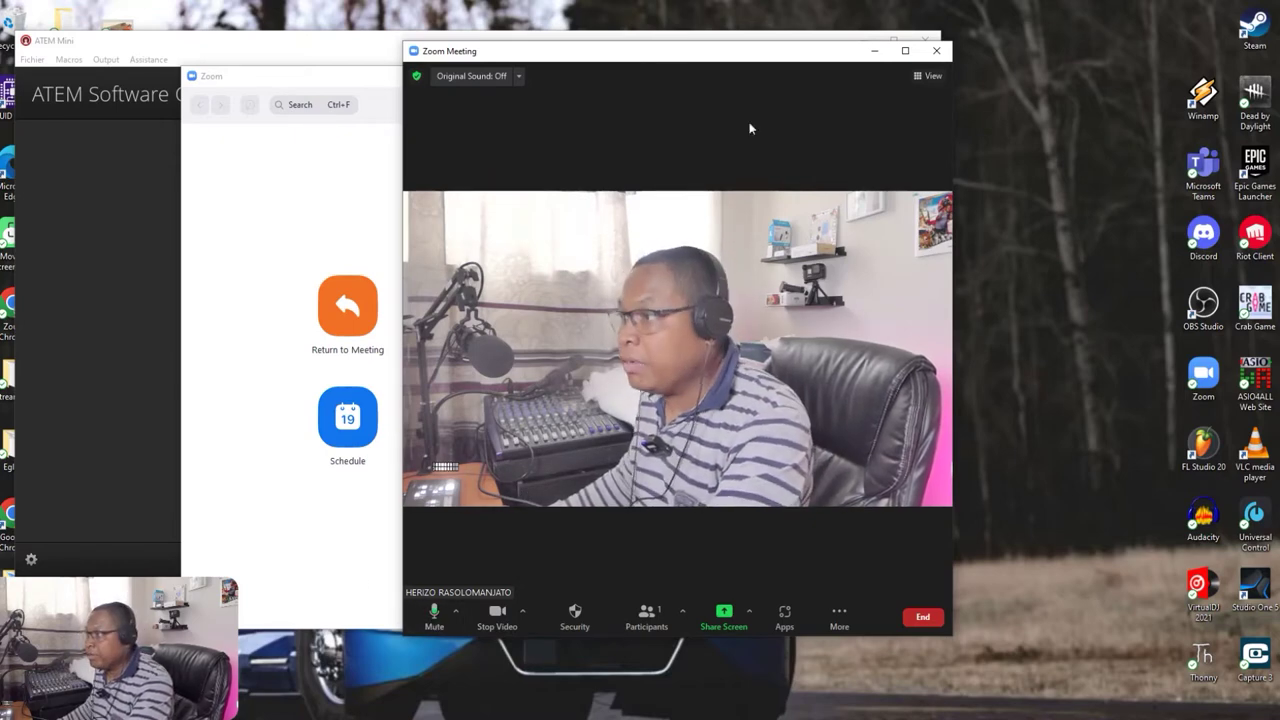
left_click(872, 51)
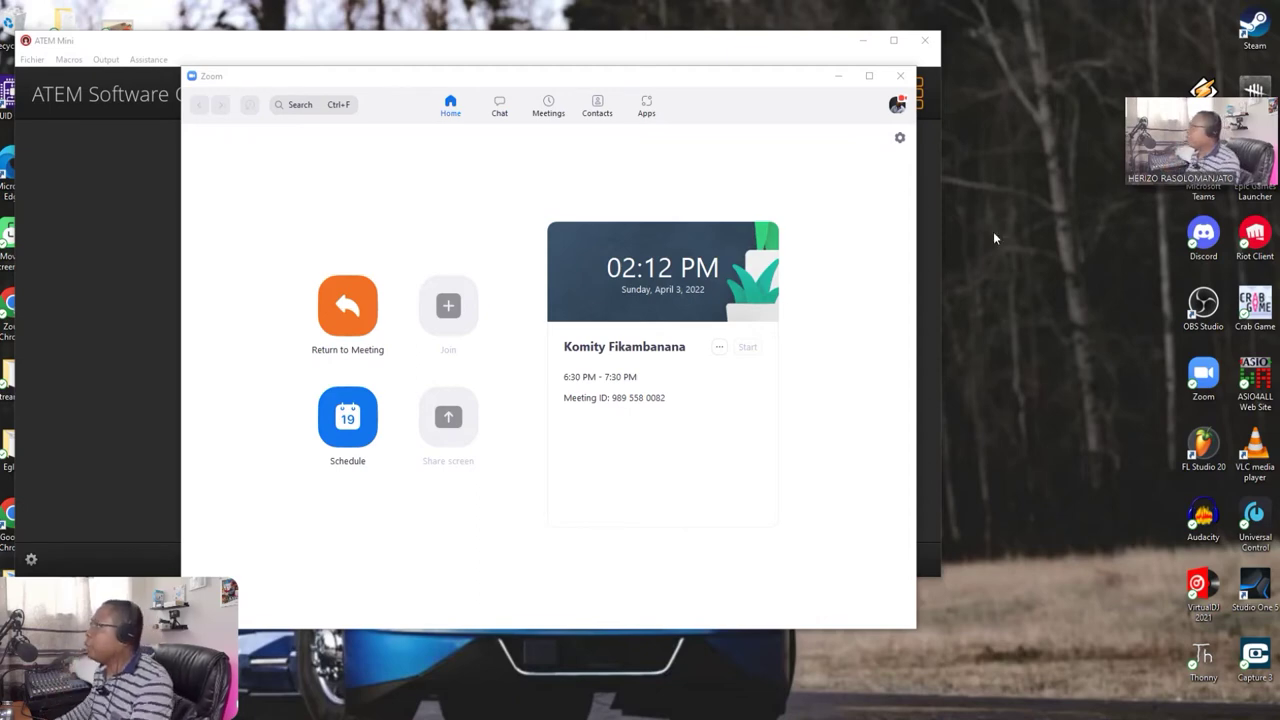
left_click(838, 76)
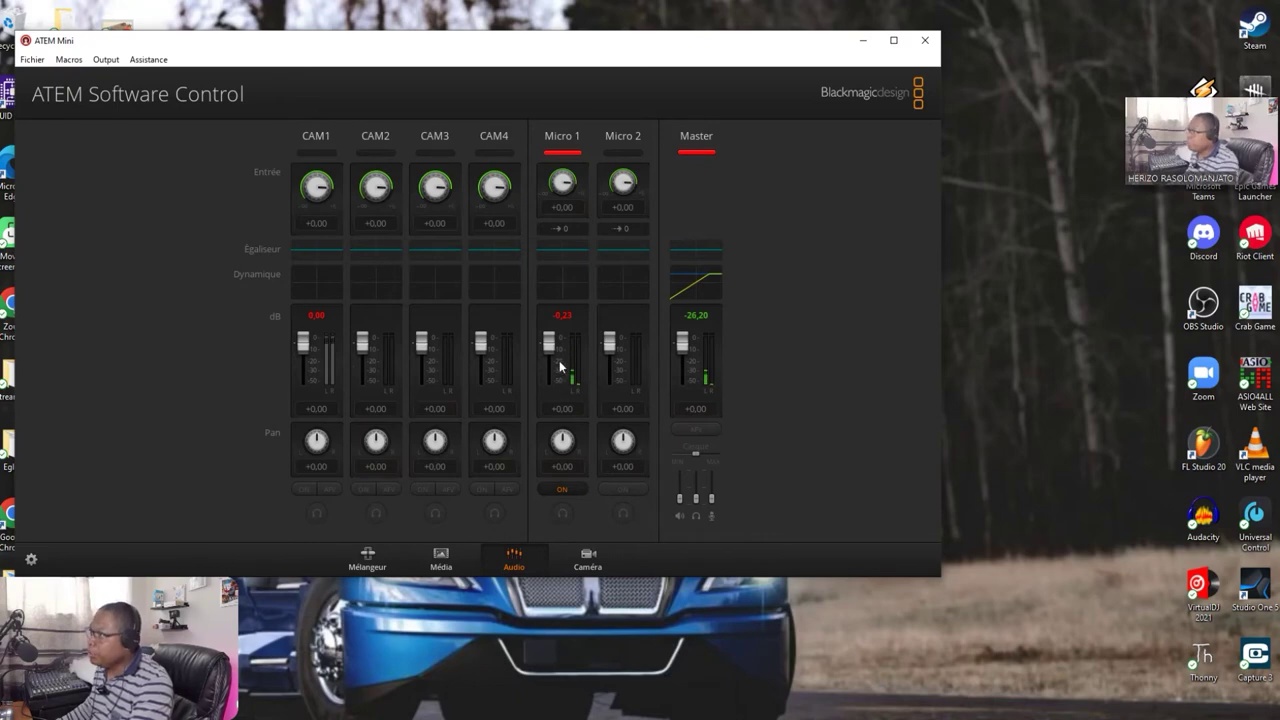
In the Master channel's dynamics, set the limiter threshold to 0.0 and turn on the compressor
left_click(716, 287)
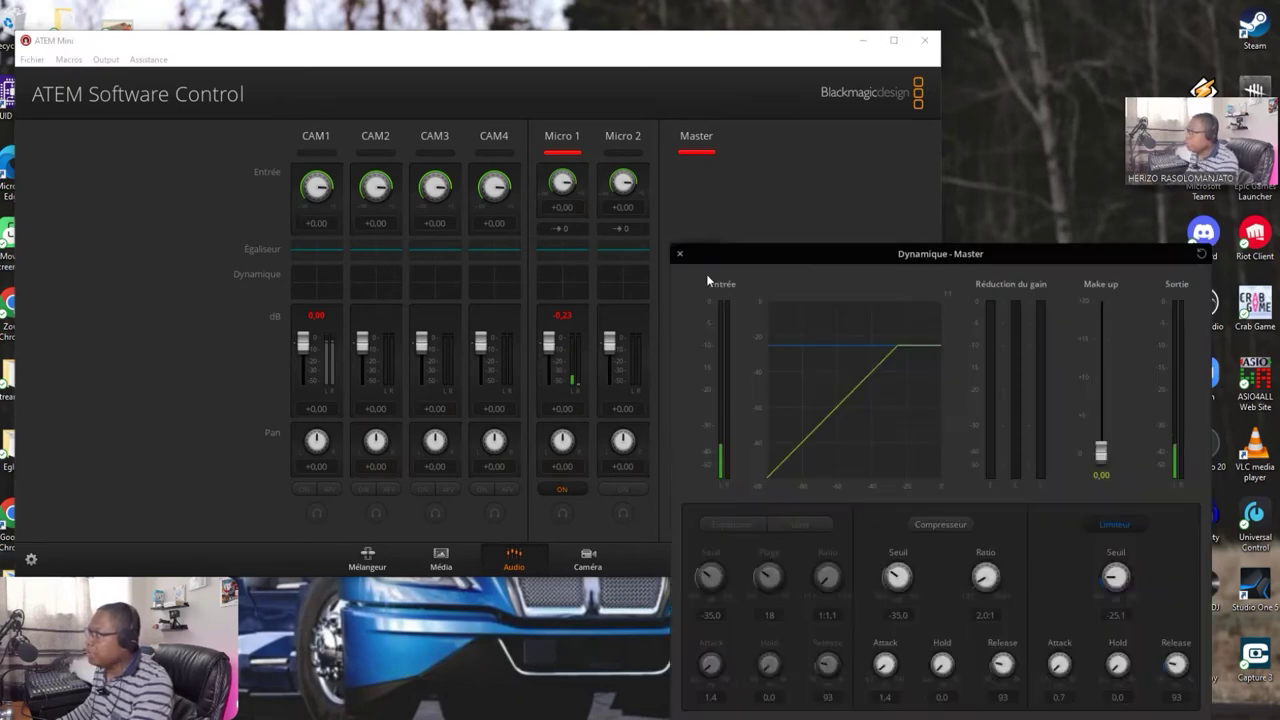
left_click(1116, 615)
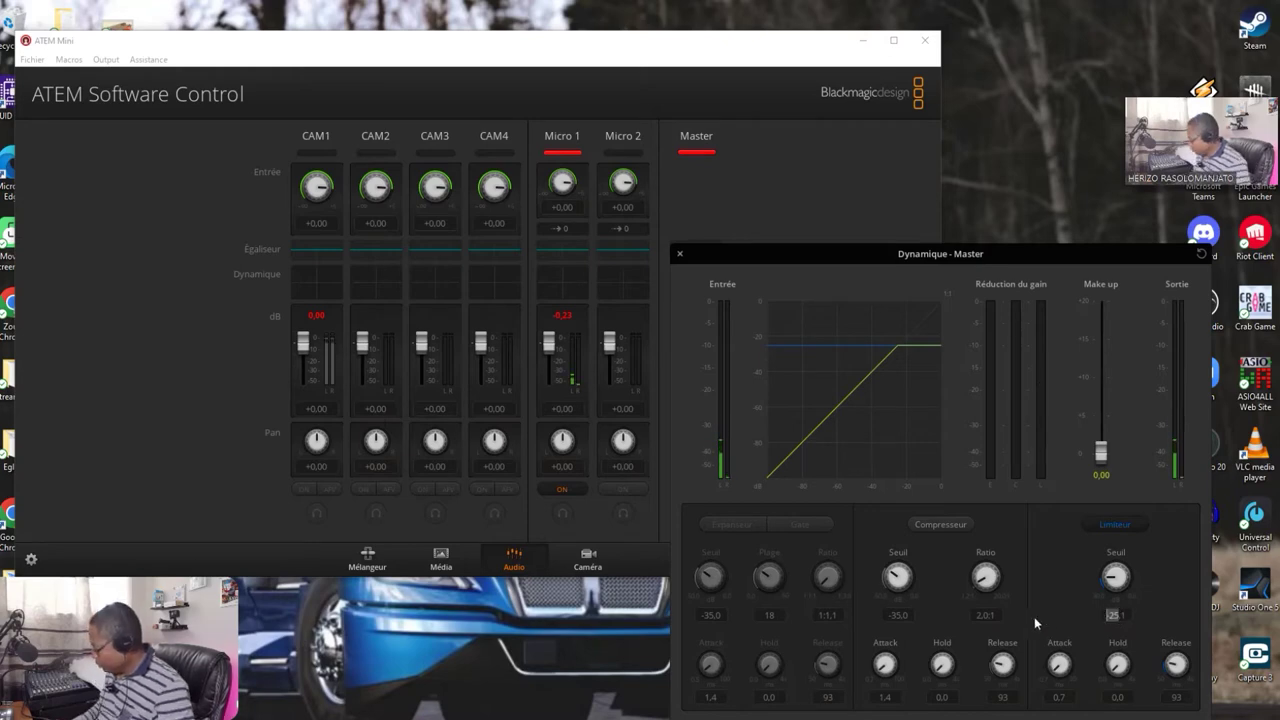
type("-10")
key("Return")
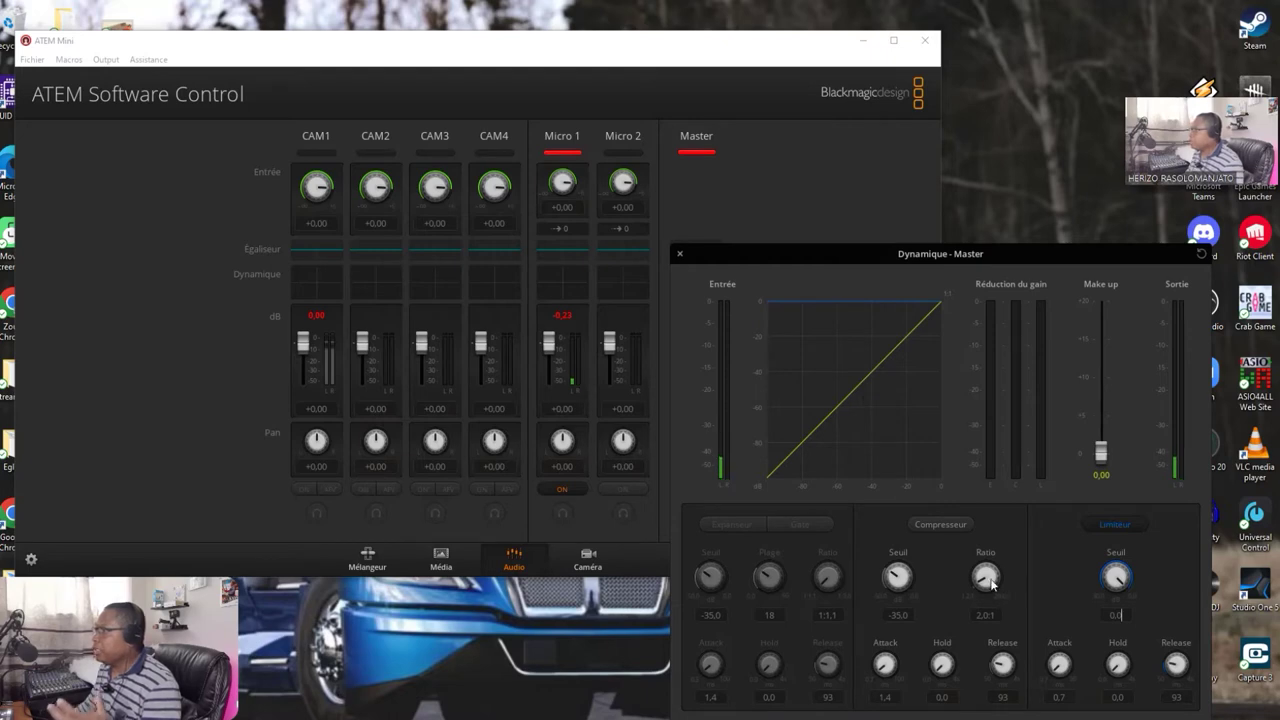
left_click(930, 524)
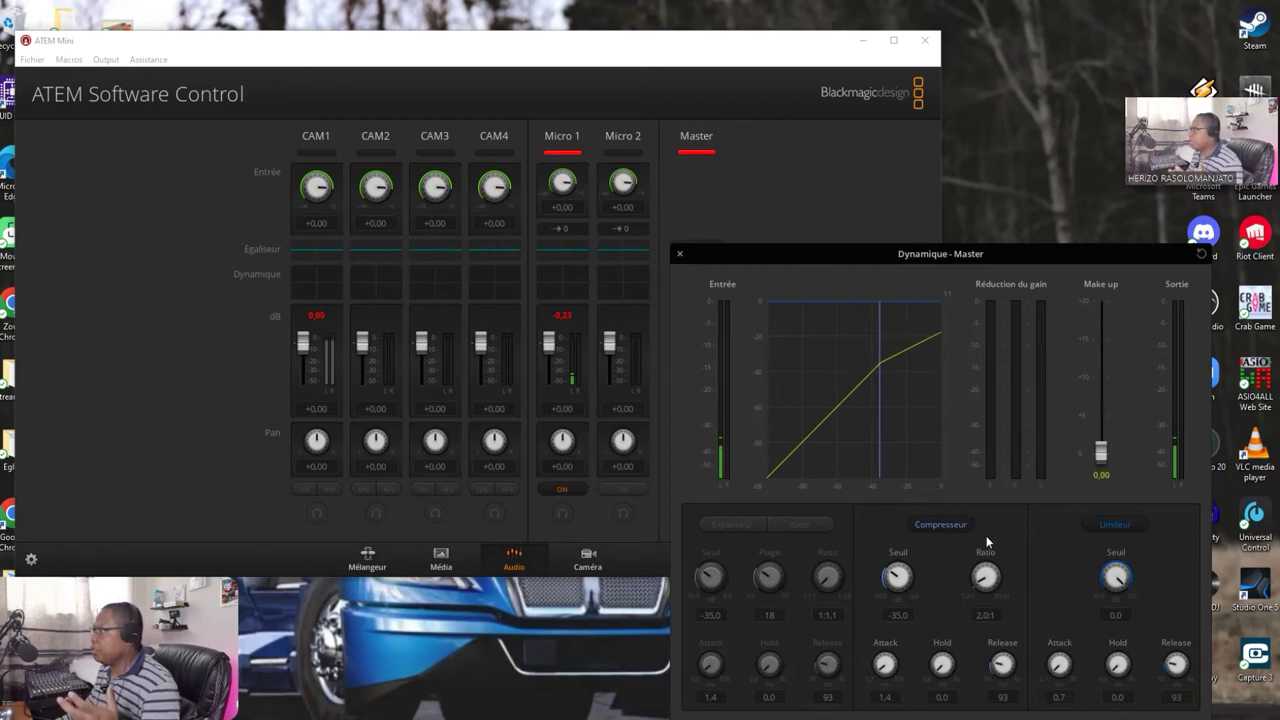
Set the Master limiter's threshold to -30
left_click(1116, 615)
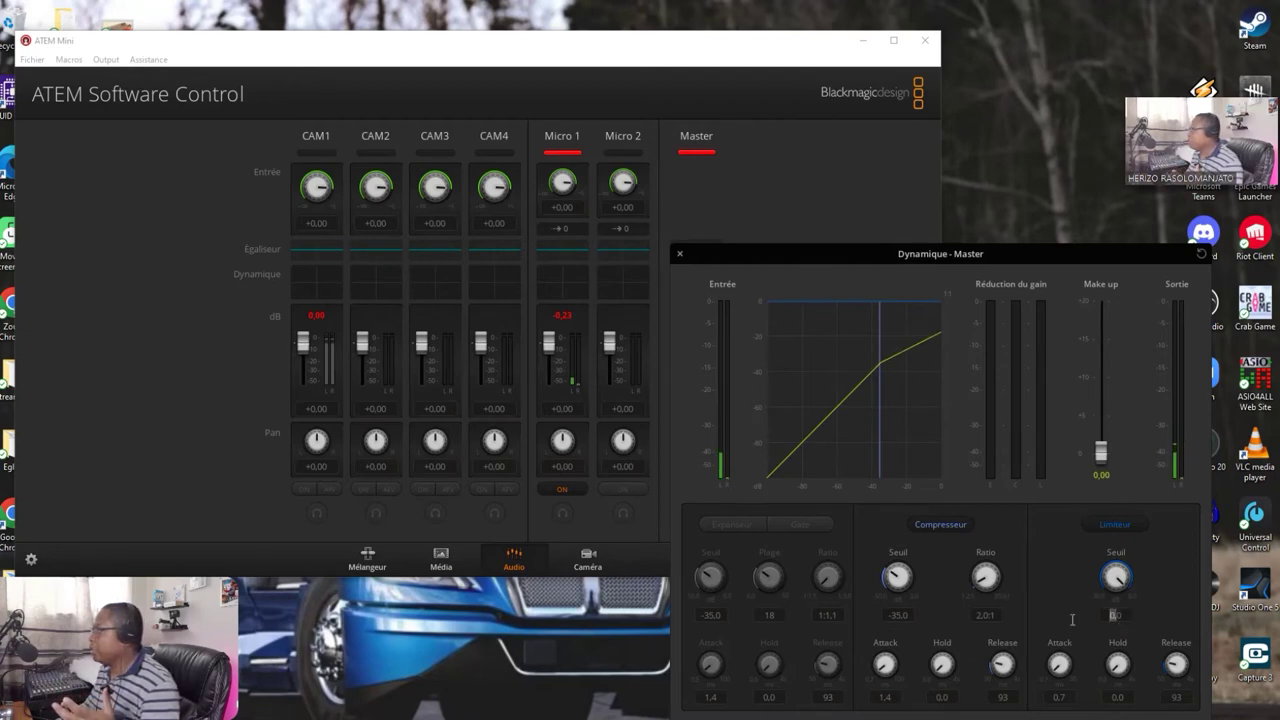
type("-30")
key("Return")
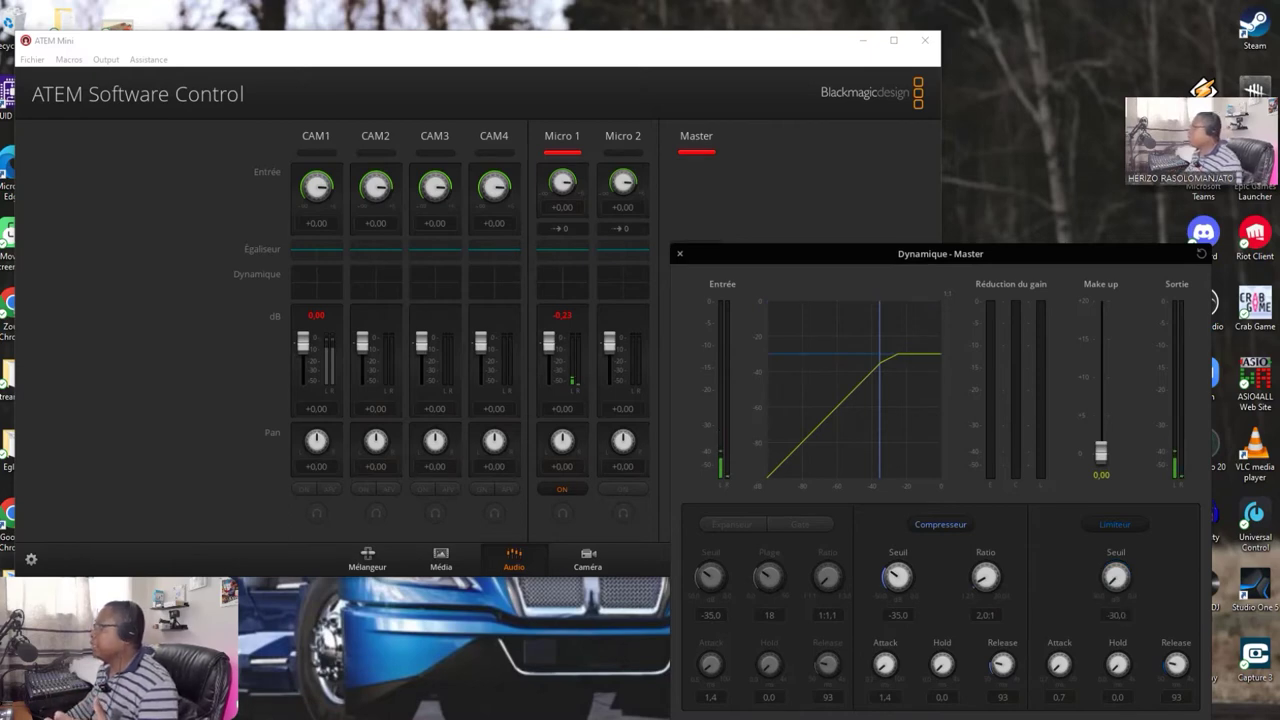
Set the Master limiter's threshold to -10, then minimize OBS and close the Master dynamics window
left_click(1114, 614)
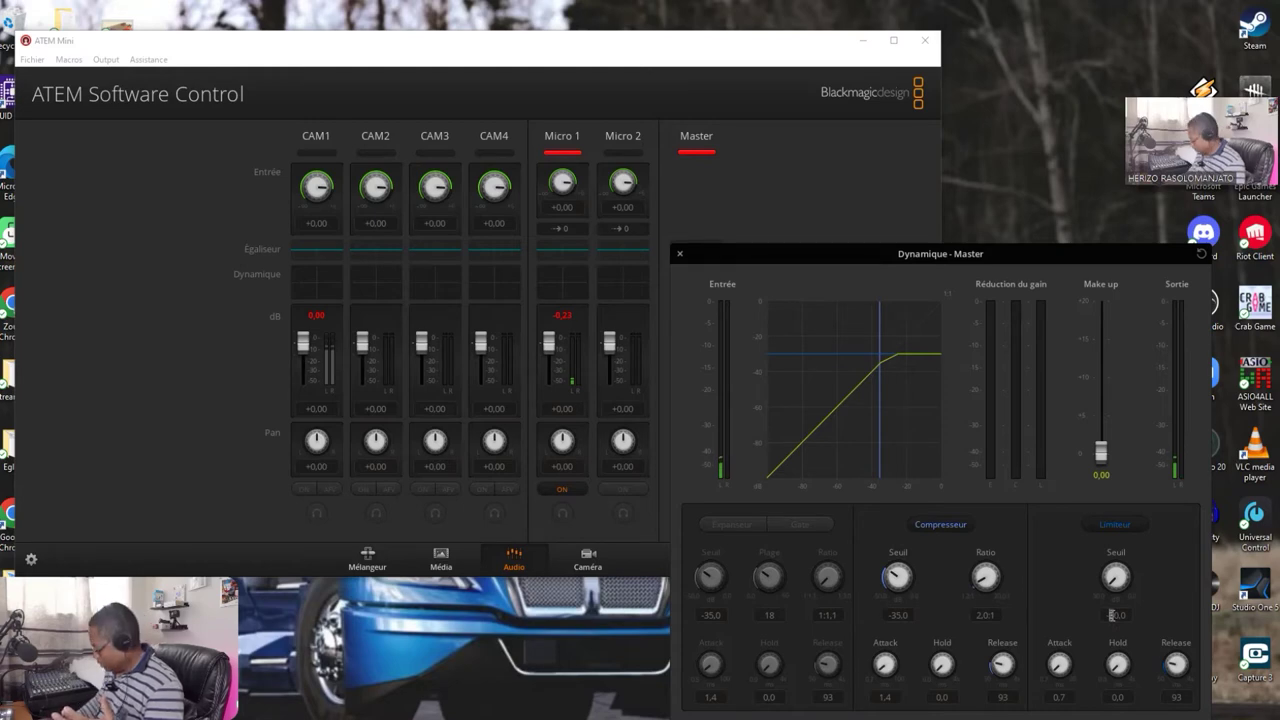
type("-10")
key("Return")
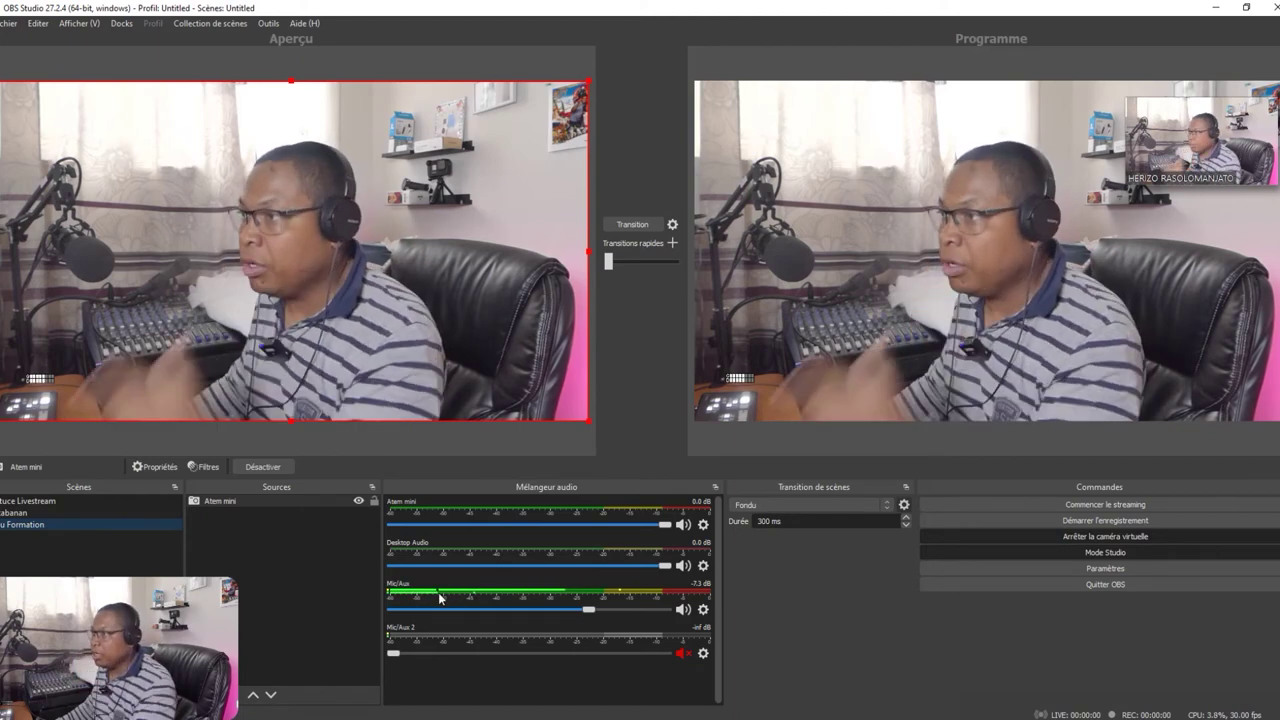
left_click(1217, 9)
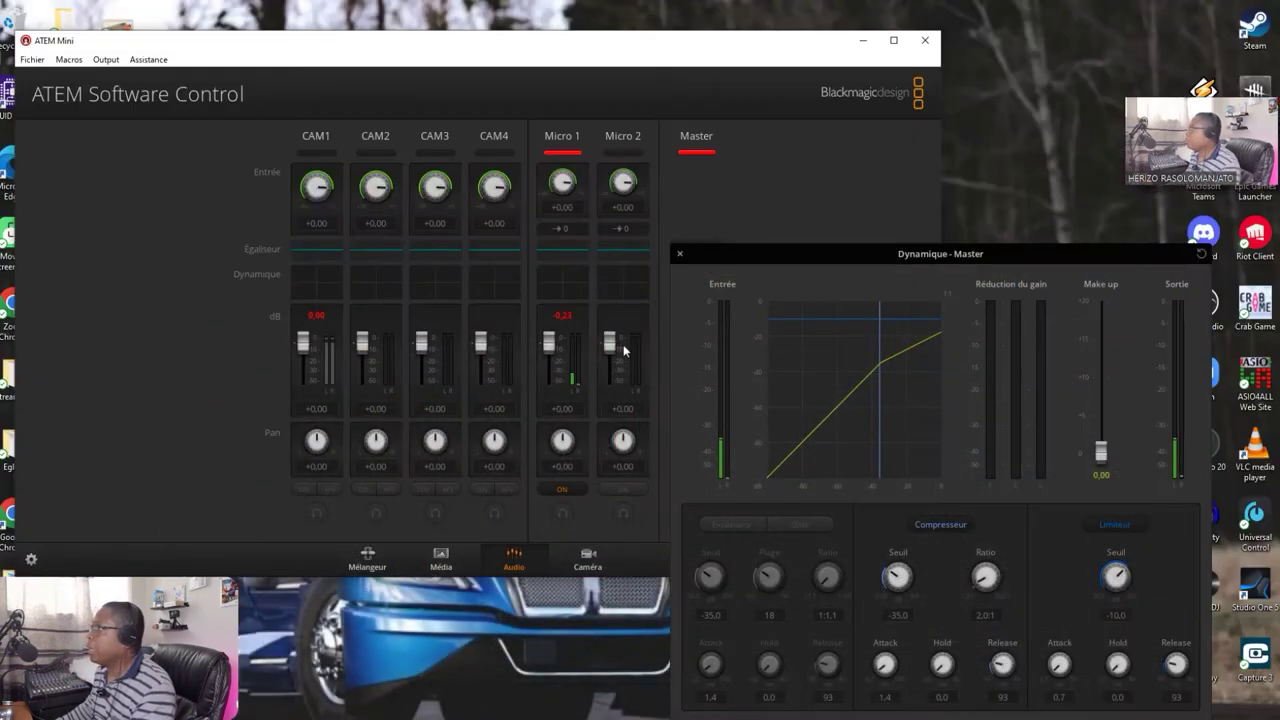
left_click(679, 256)
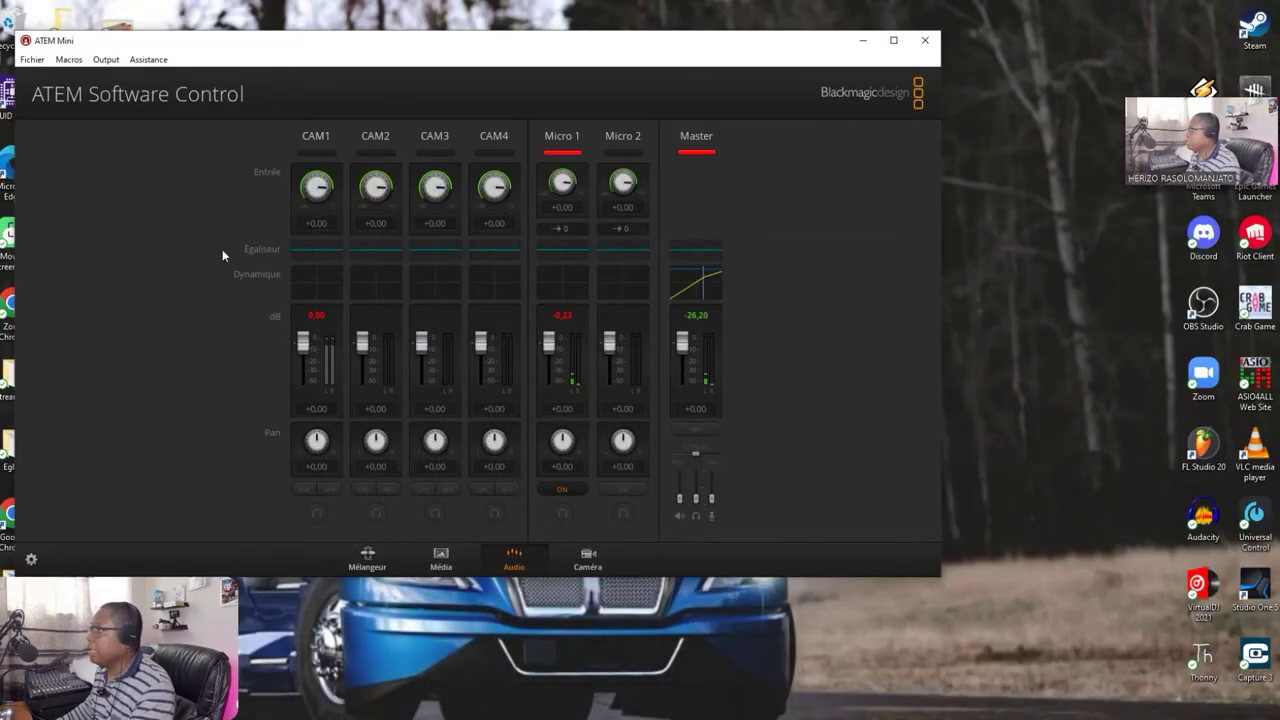
Turn on band 1 in the Micro 1 equalizer and set its frequency to 50 Hz
left_click(559, 256)
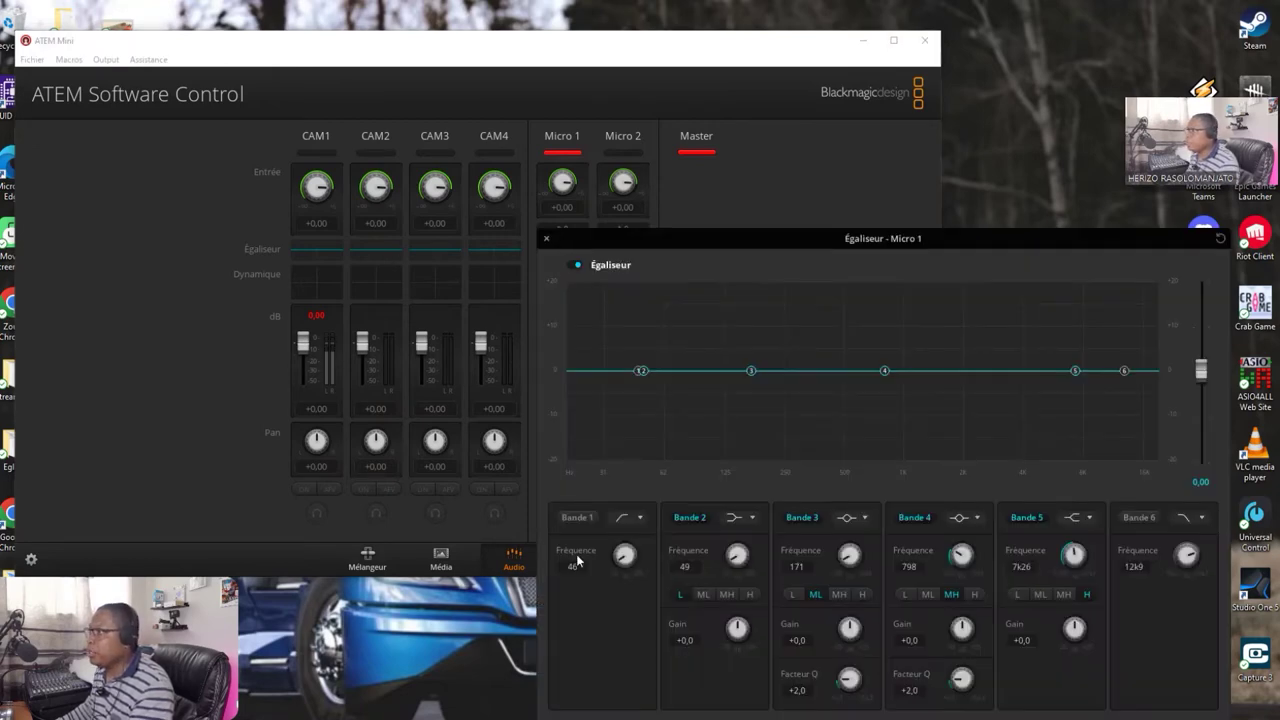
left_click(572, 518)
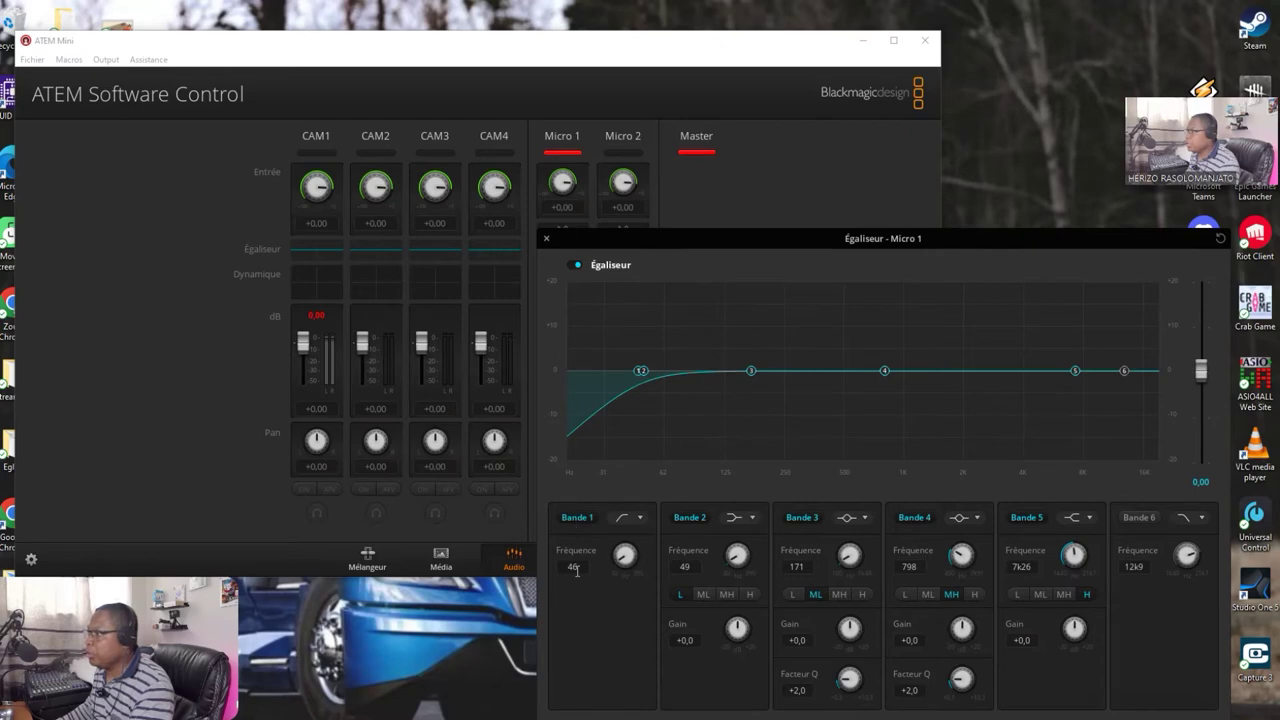
double_click(572, 567)
type("50")
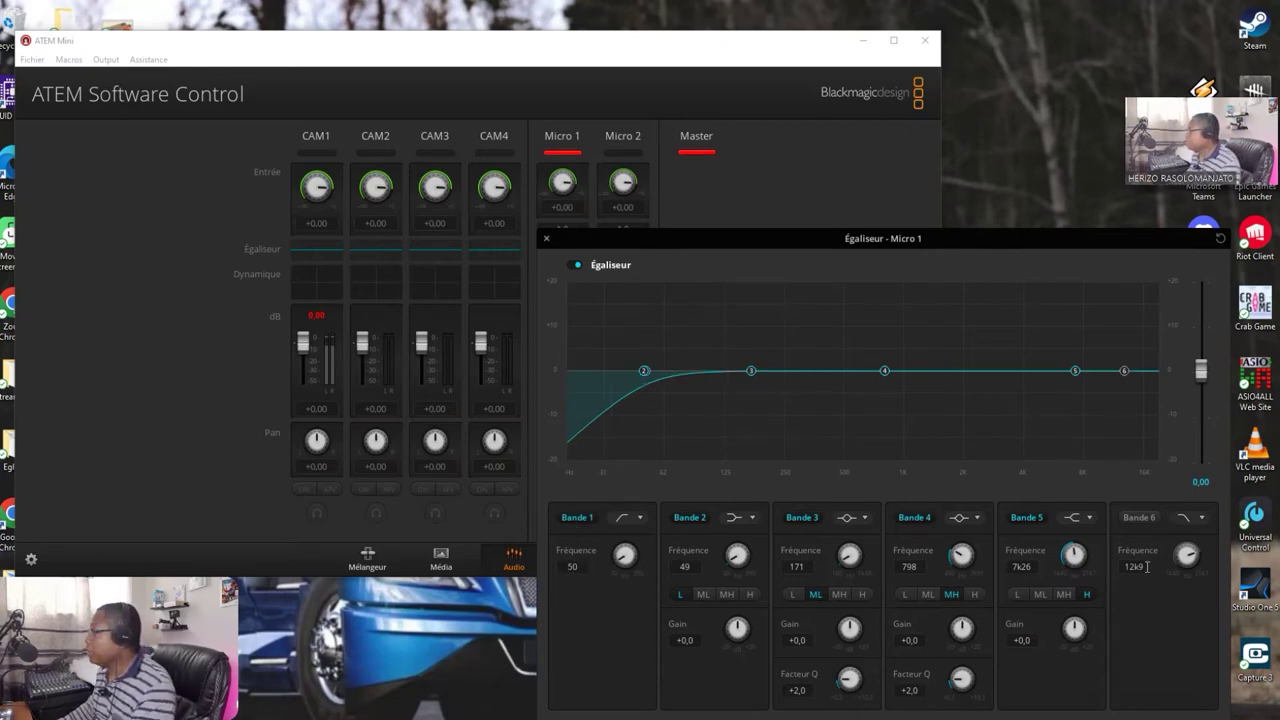
Turn on band 6 of the Micro 1 equalizer at 14 kHz and boost band 3 by about 7.8 at about 809 Hz
left_click(1138, 518)
double_click(1130, 567)
type("14k0")
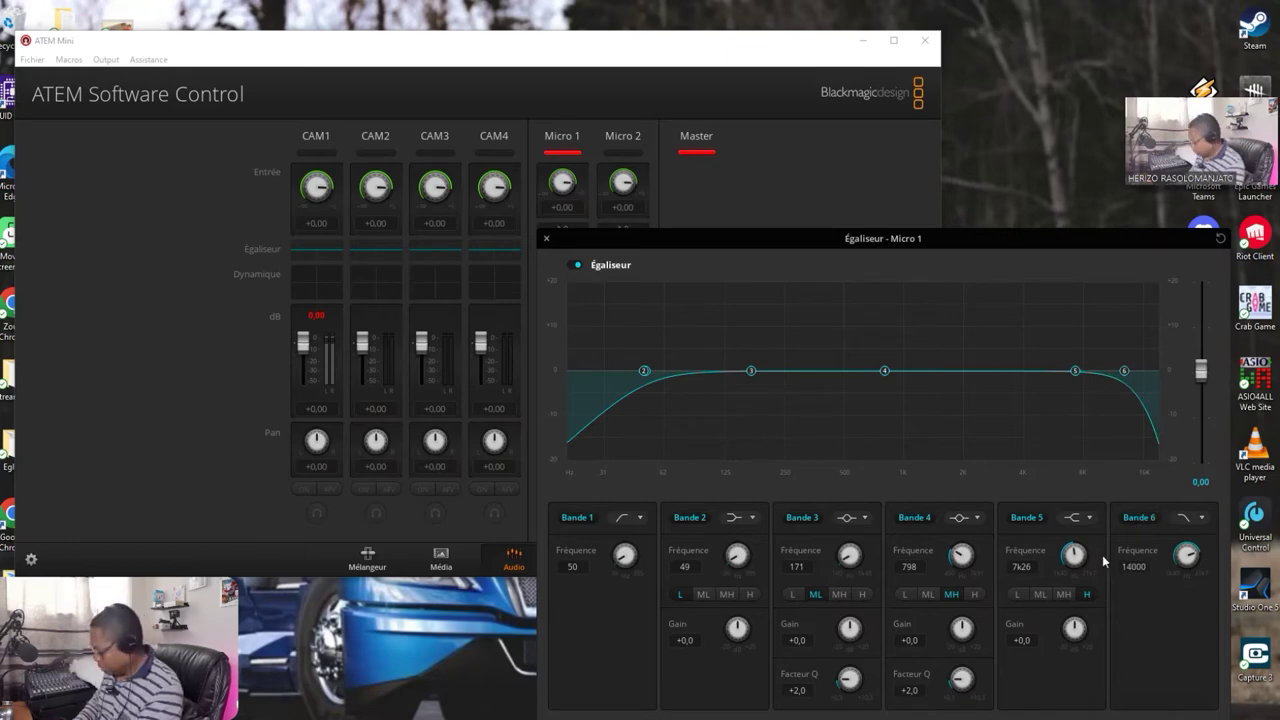
key("Return")
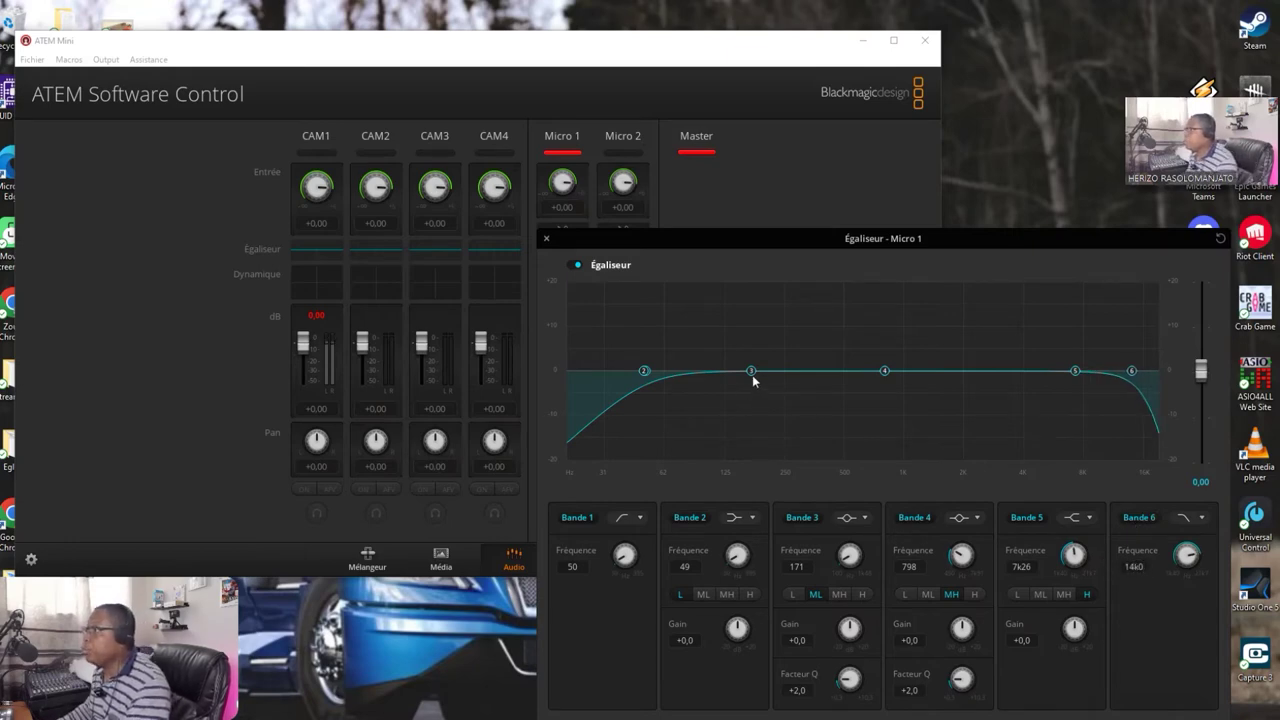
left_click_drag(753, 375, 886, 341)
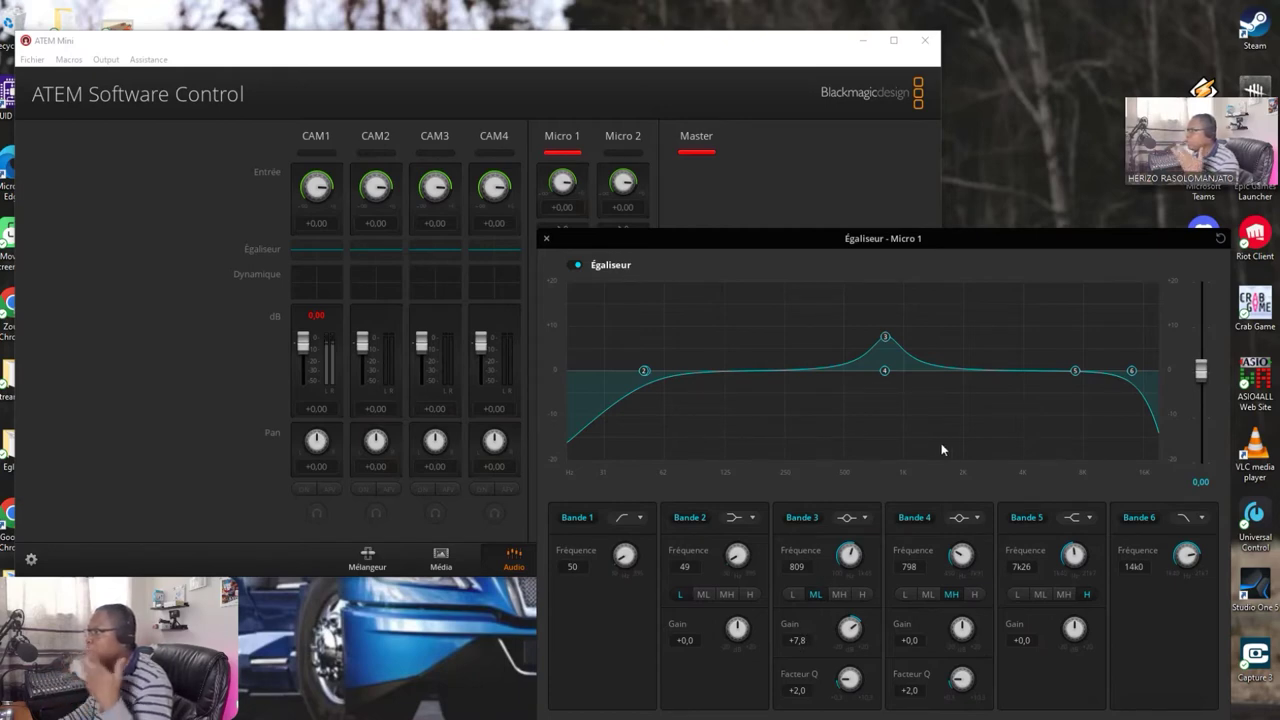
left_click(545, 239)
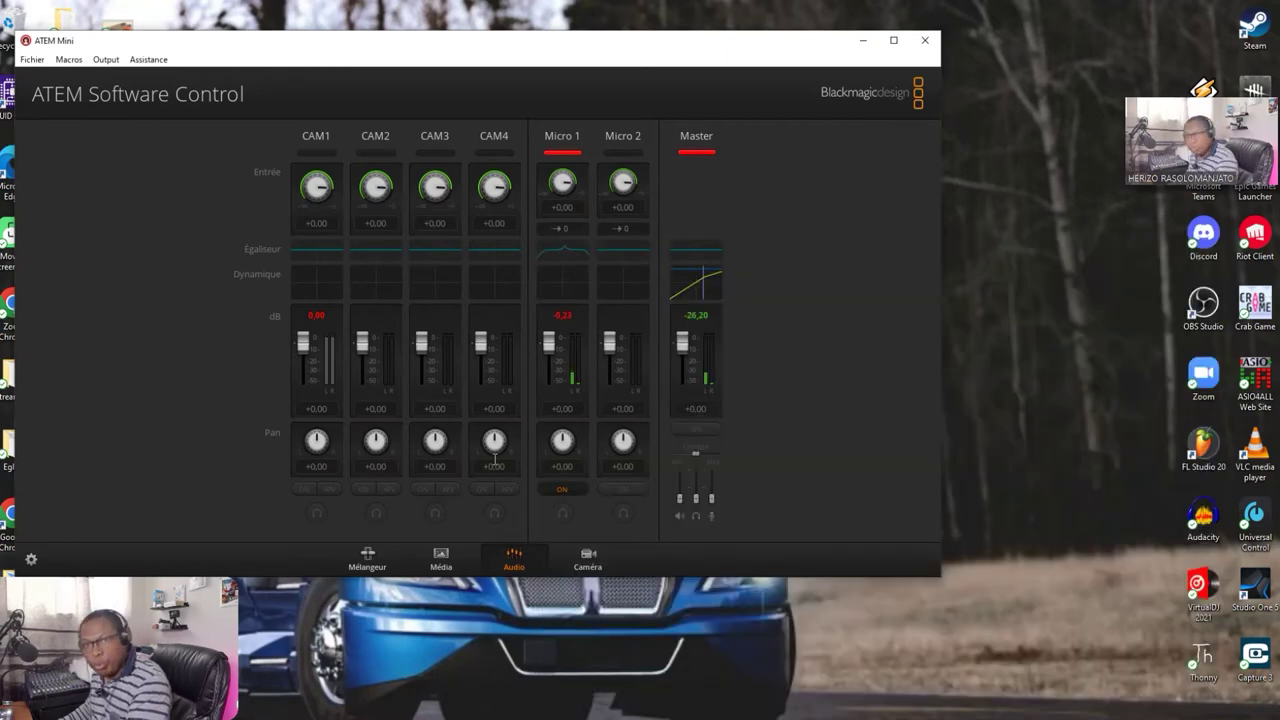
Turn on the limiter in the Micro 1 channel's dynamics and close the dynamics window
left_click(567, 290)
left_click(983, 525)
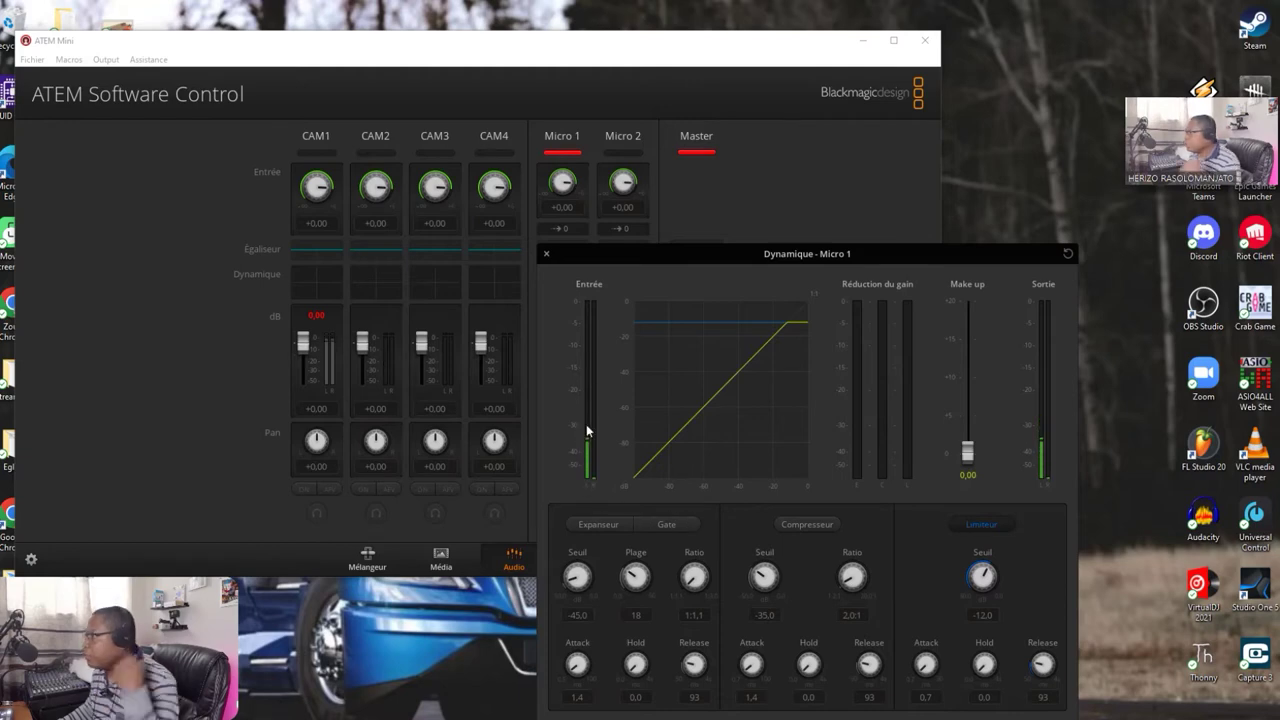
left_click(546, 253)
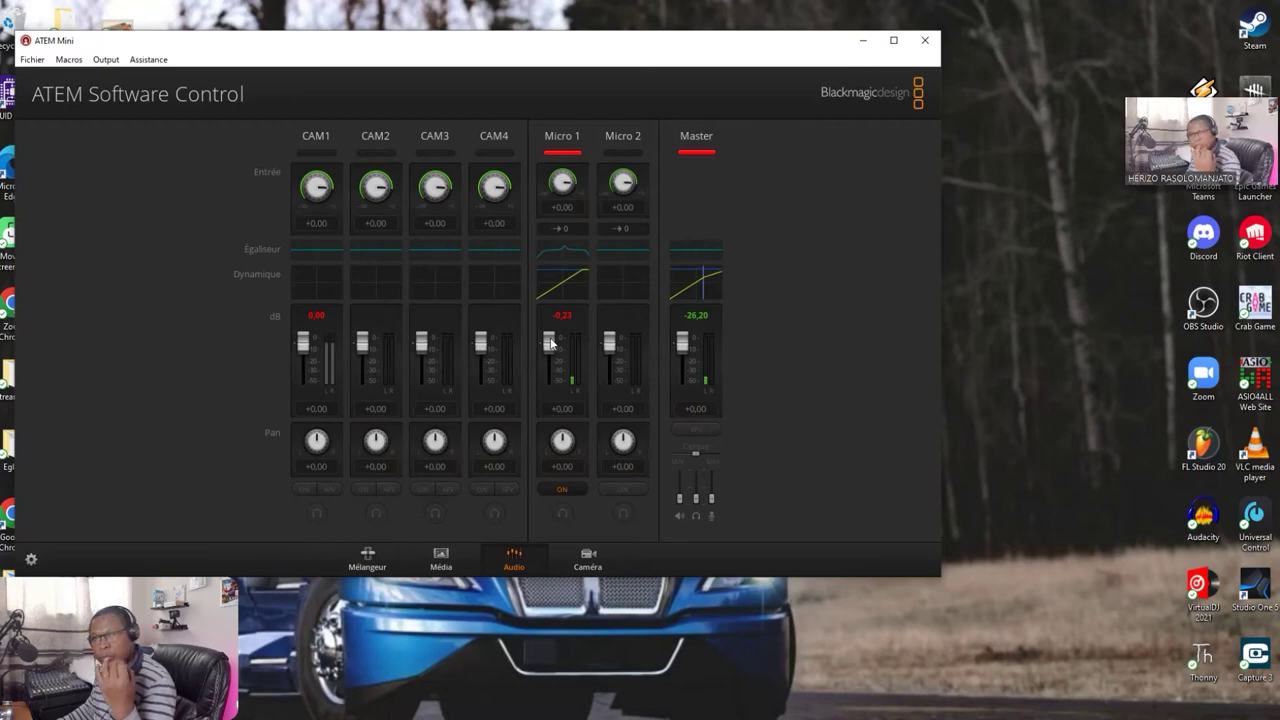
Restore the Zoom meeting window, end the meeting for all and minimize Zoom
left_click(690, 714)
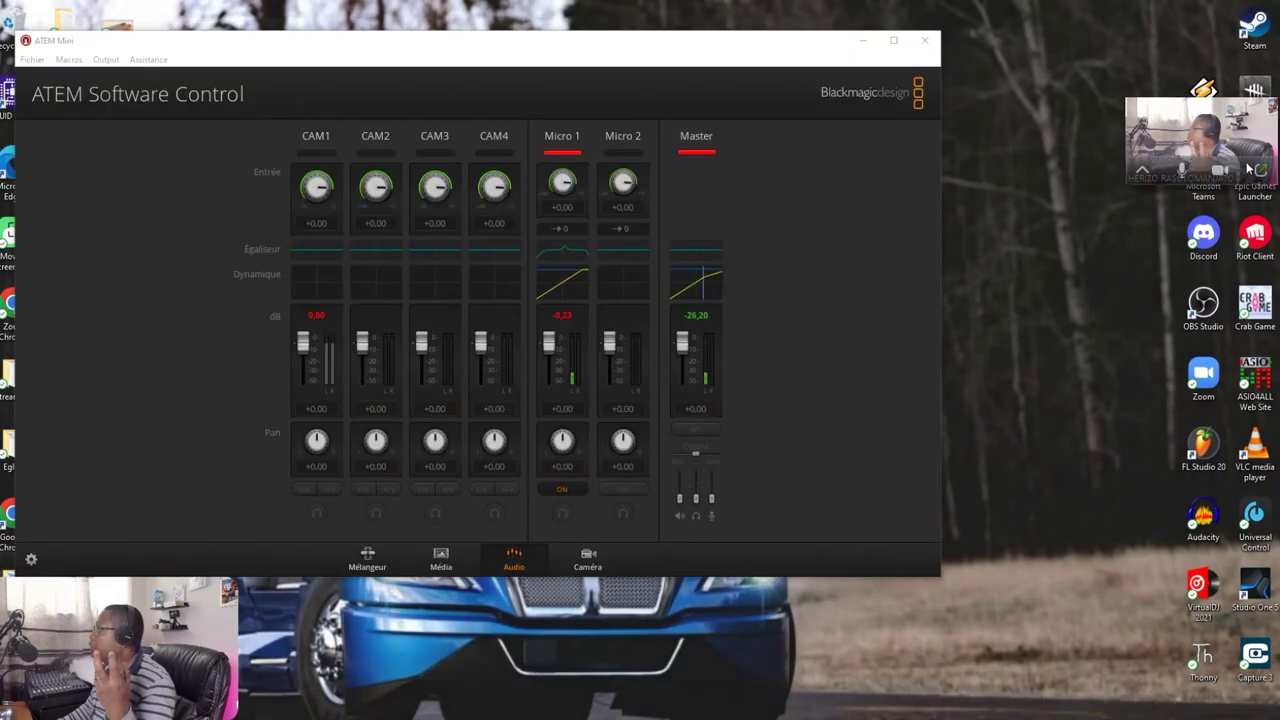
left_click(1261, 170)
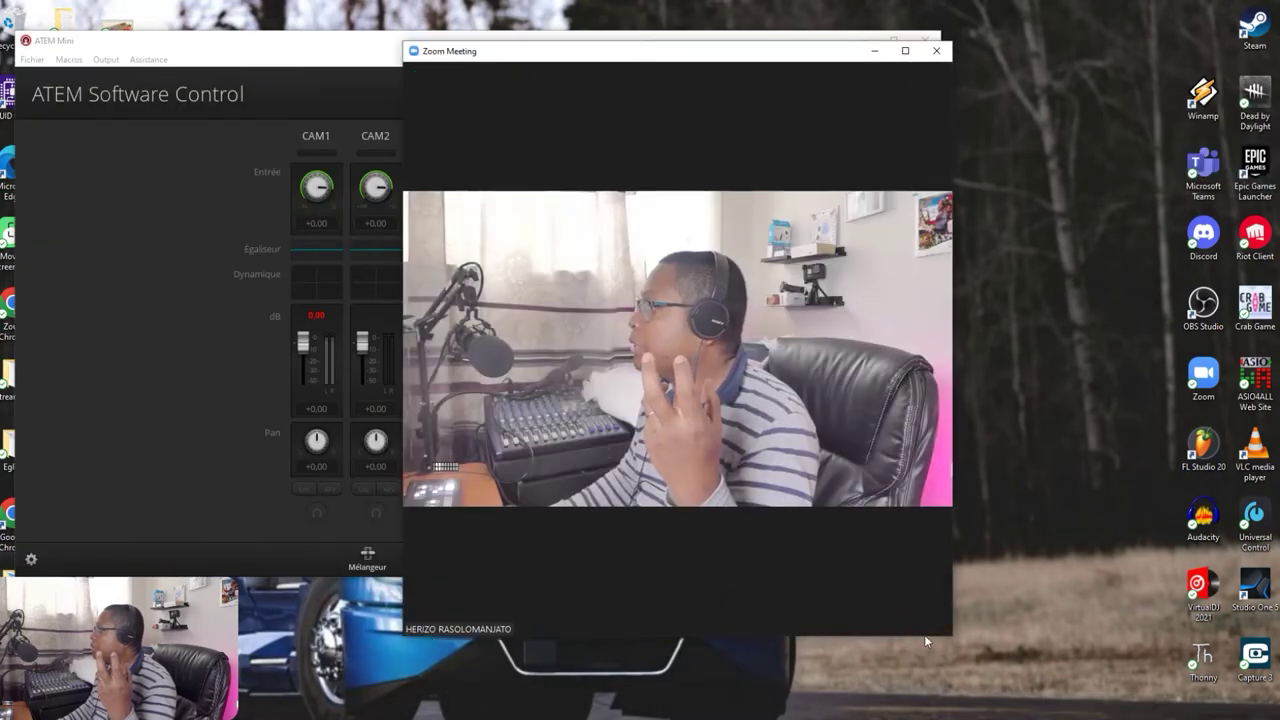
left_click(921, 616)
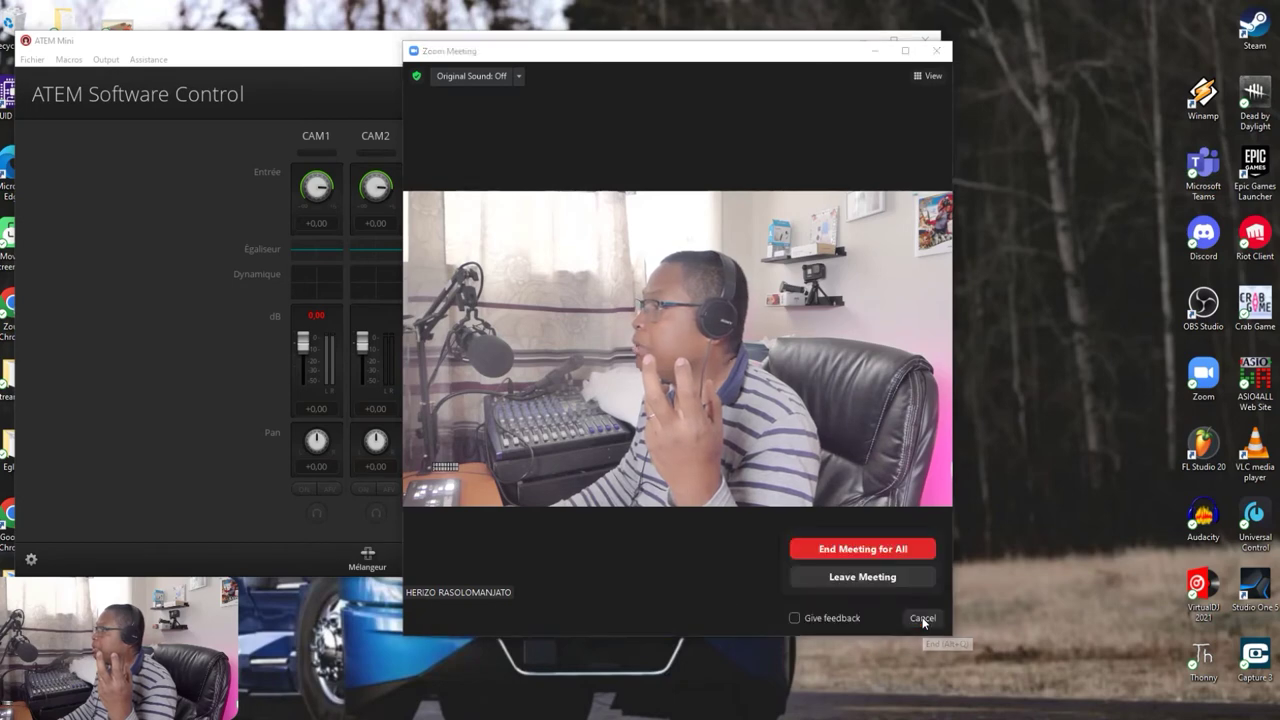
left_click(888, 551)
left_click(831, 77)
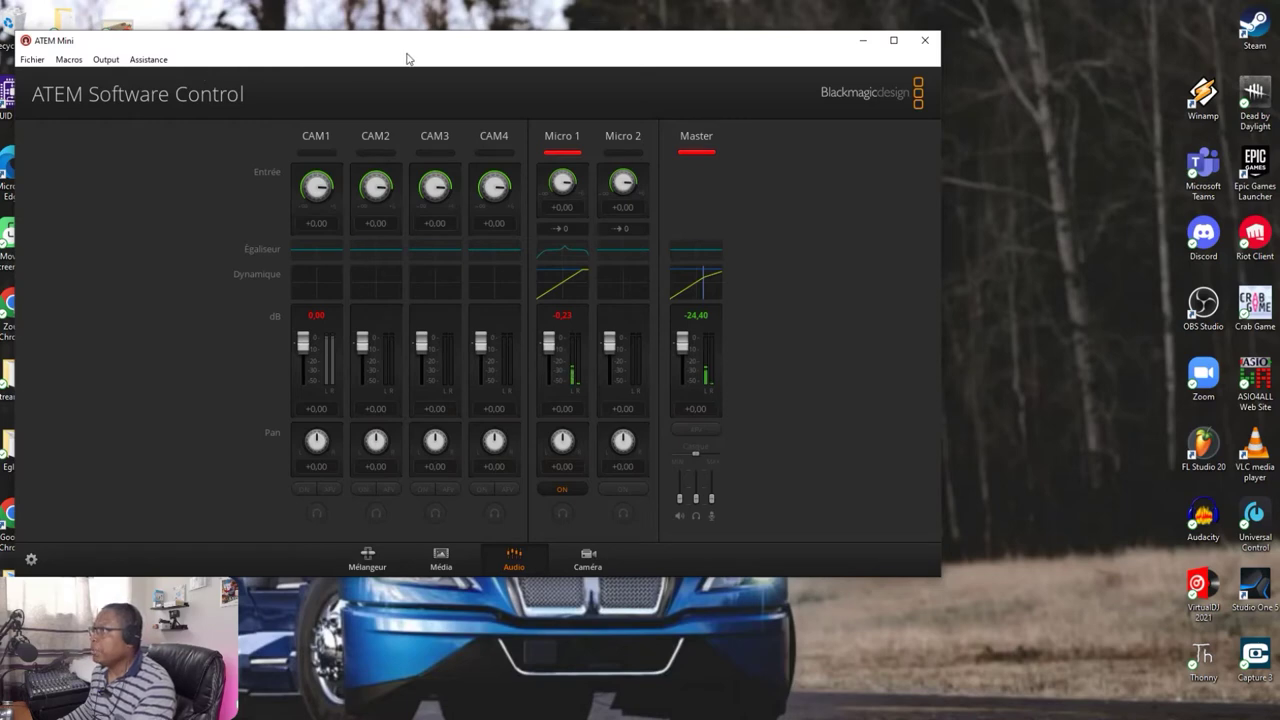
Open the switcher's general settings and choose 1080p30 as the video standard
left_click(31, 561)
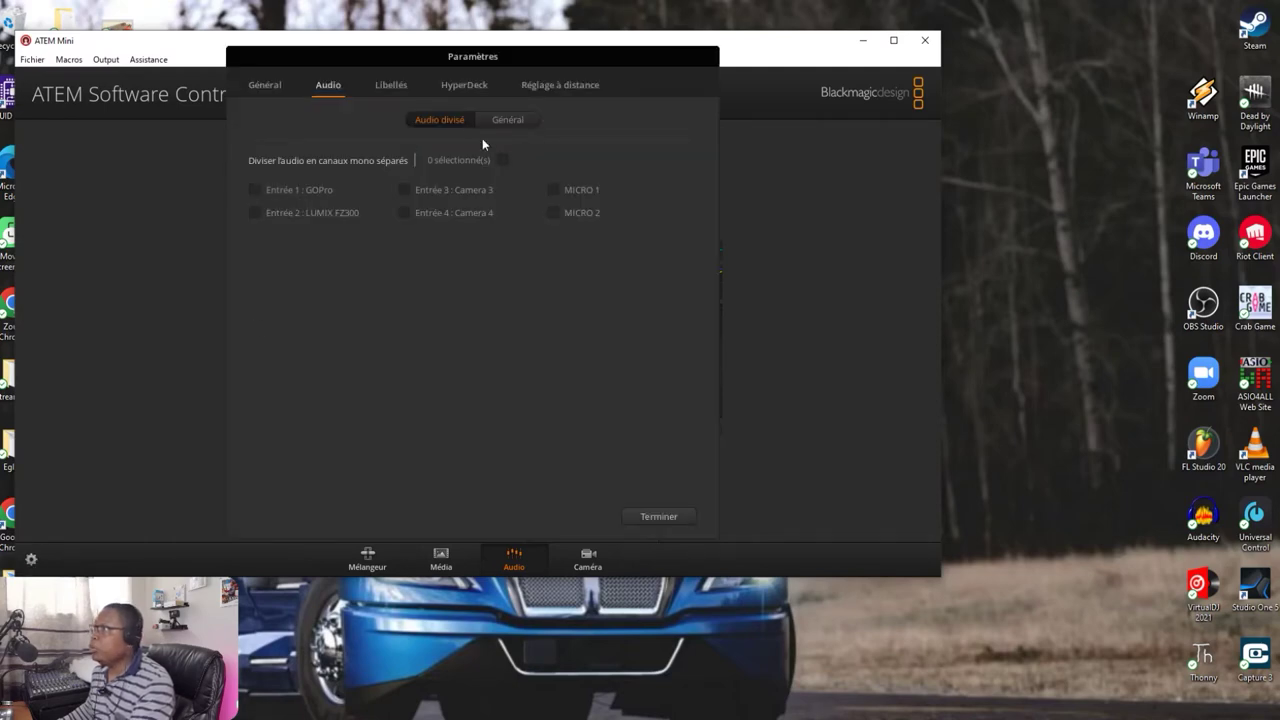
left_click(260, 85)
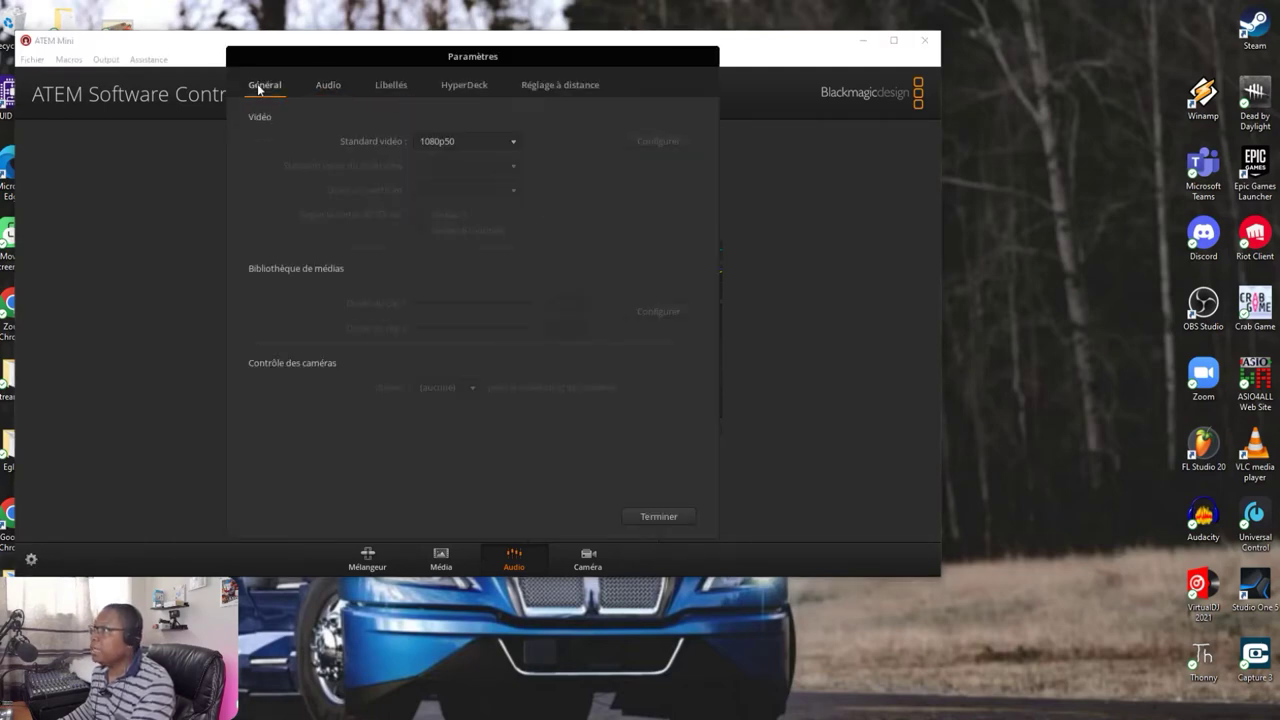
left_click(508, 141)
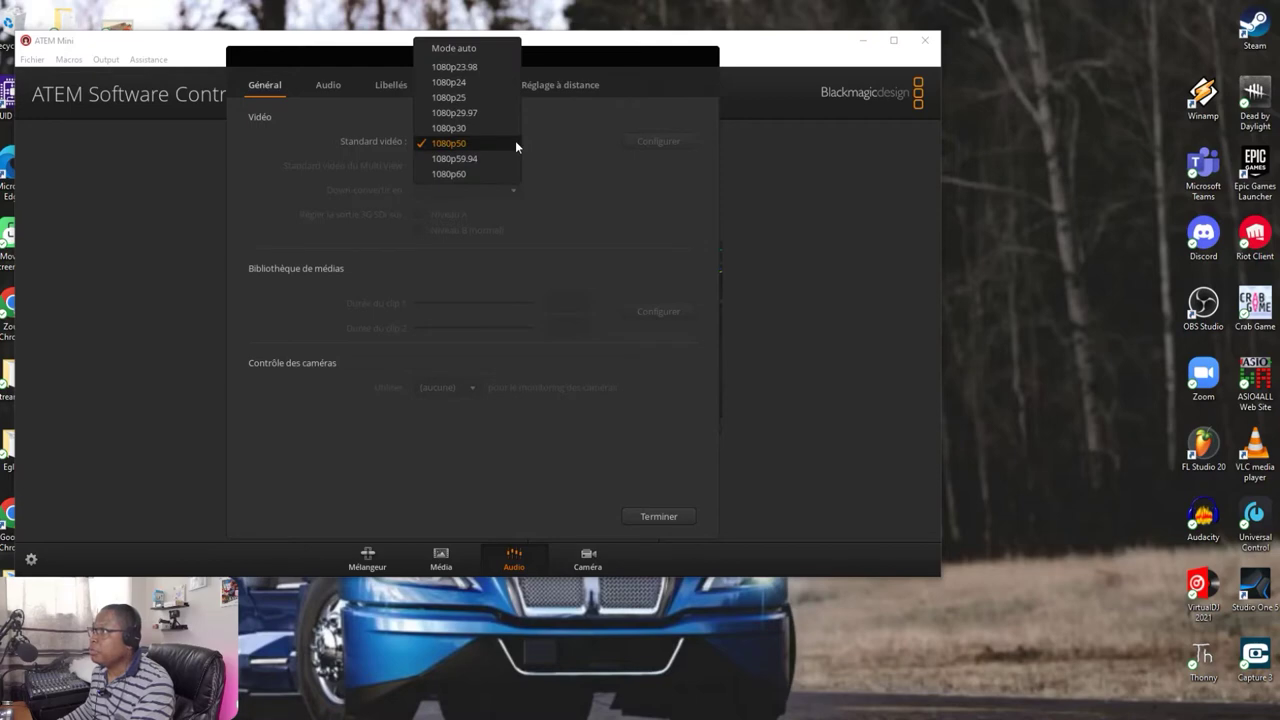
left_click(455, 128)
Split the MICRO 1 audio into separate mono channels, review the general audio options and close the settings
left_click(326, 88)
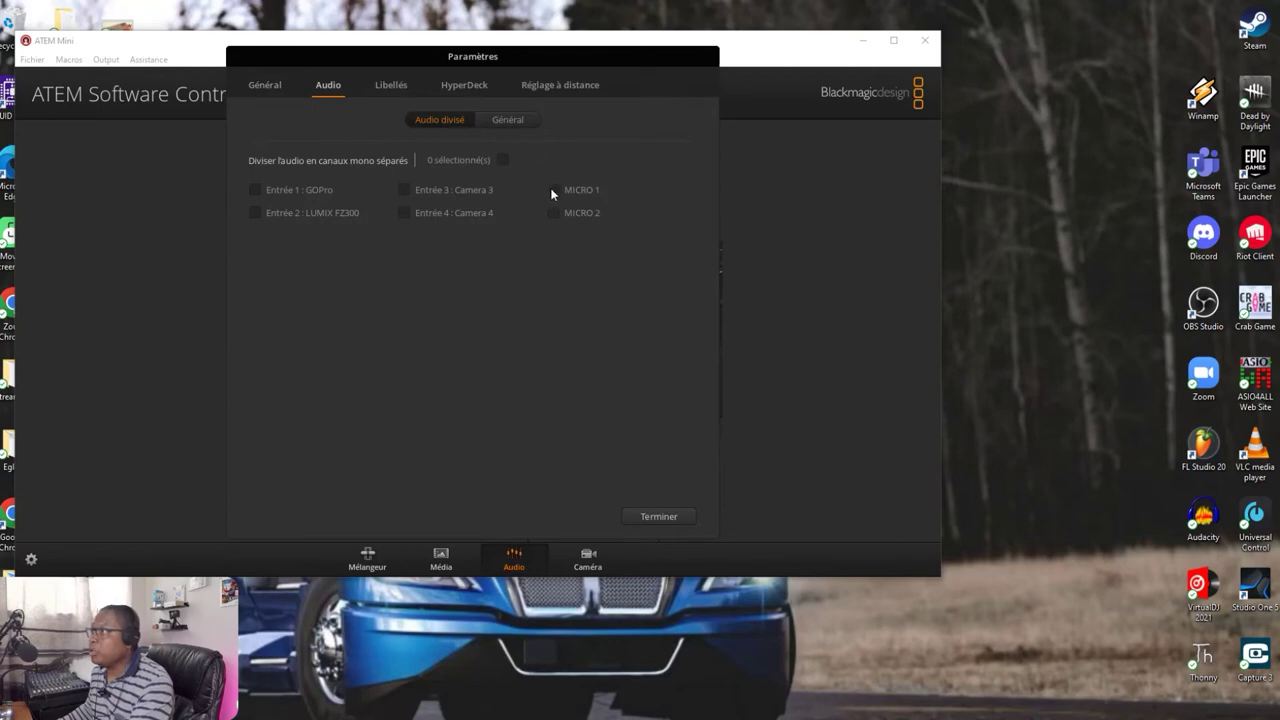
left_click(553, 190)
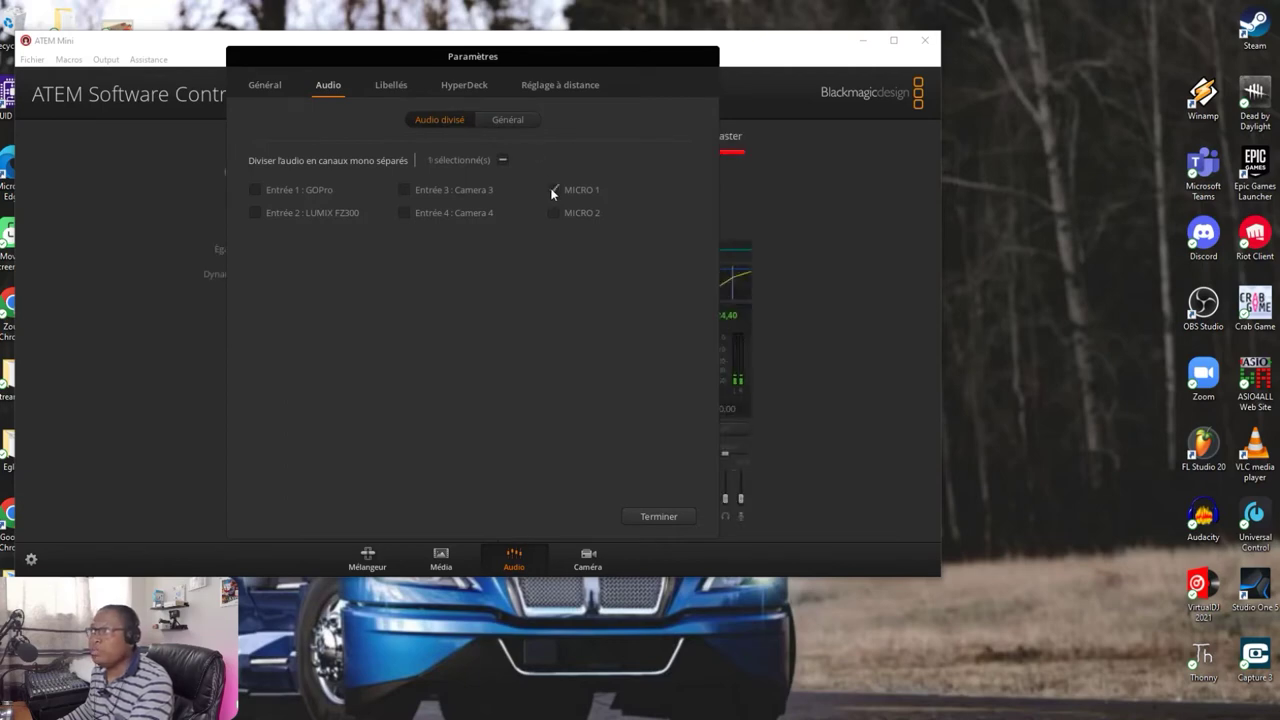
left_click(508, 120)
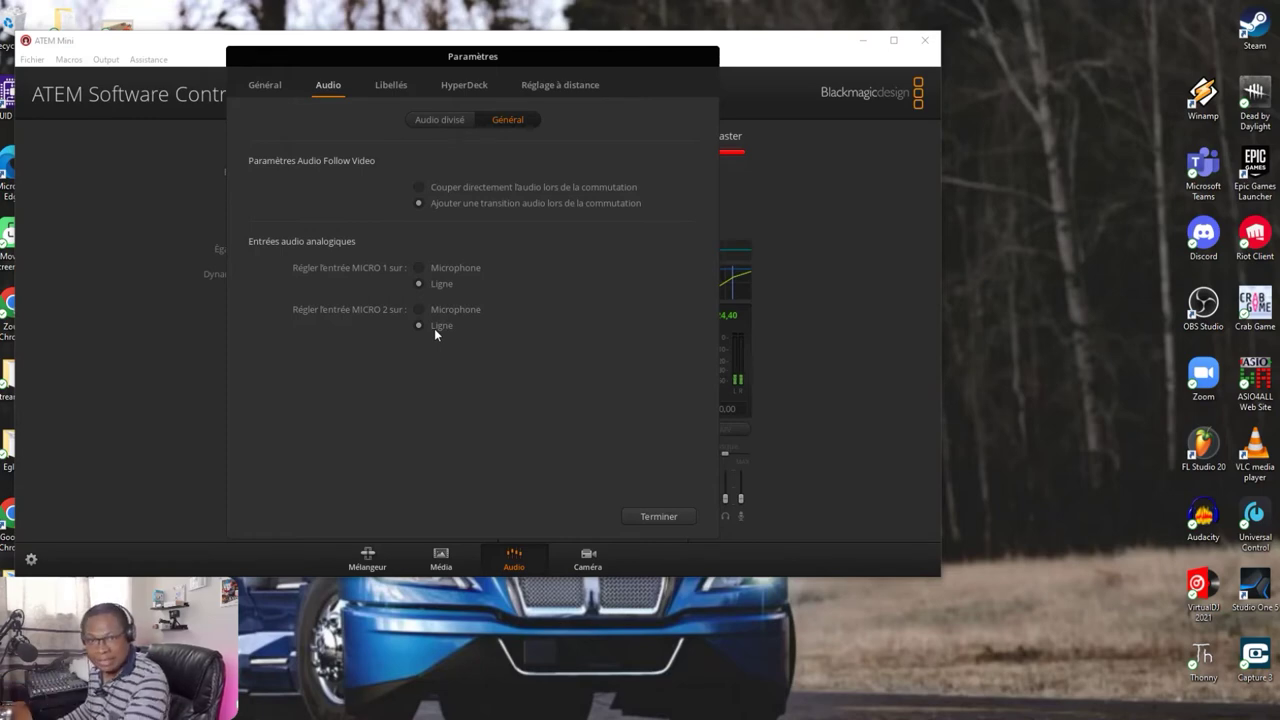
left_click(439, 122)
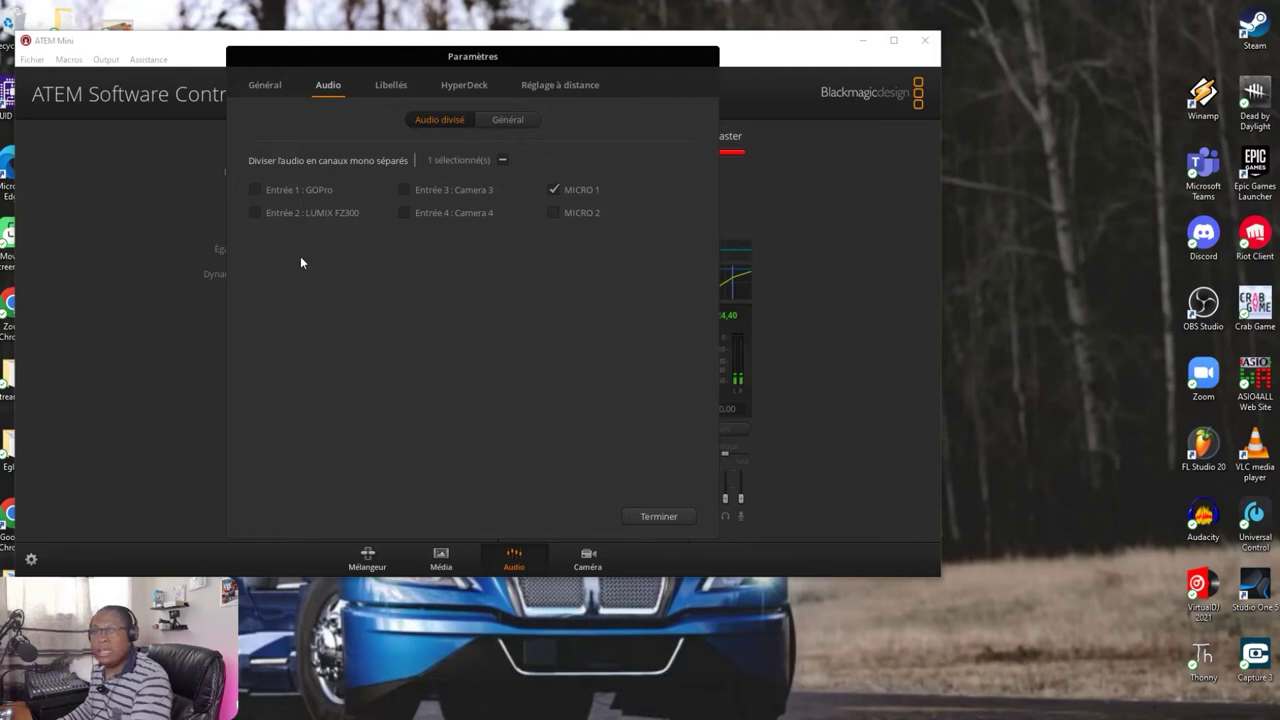
left_click(659, 516)
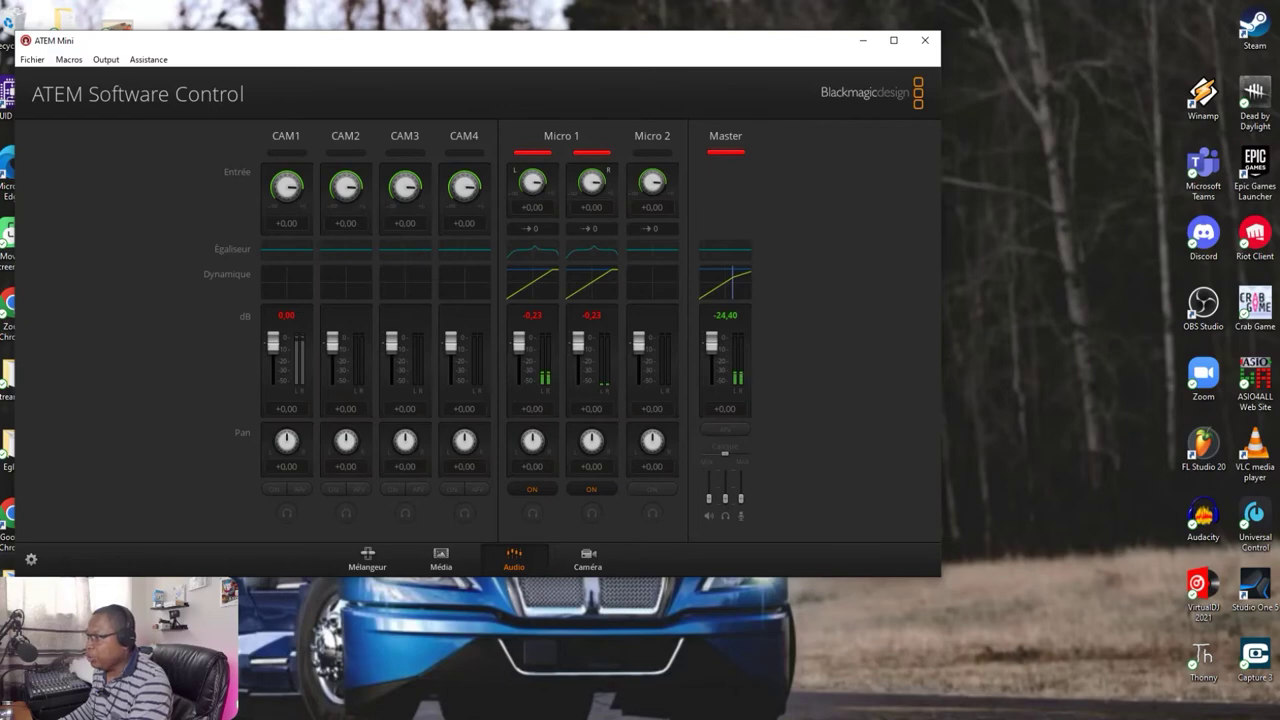
Switch to OBS Studio to check the microphone level in the audio mixer
key("alt+Tab")
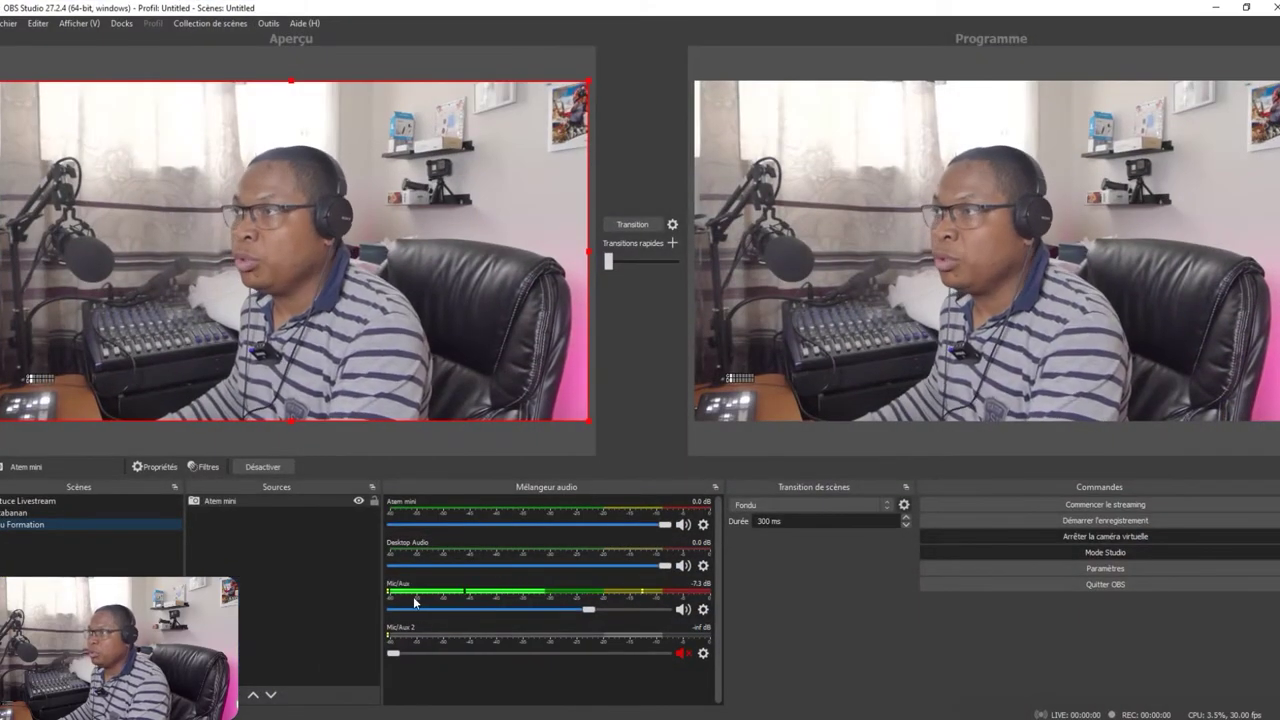